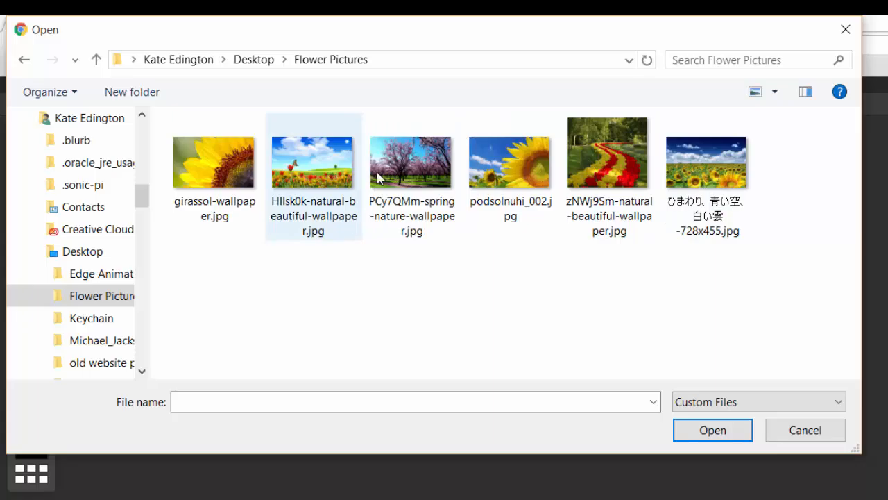
# Step: Open the image HIlsk0k-natural-beautiful-wallpaper.jpg from the Flower Pictures folder
pyautogui.click(322, 176)
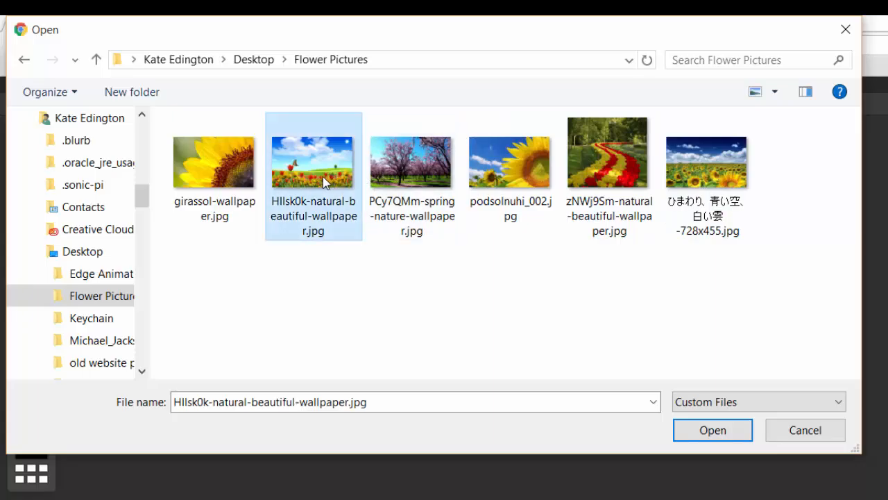
pyautogui.click(712, 431)
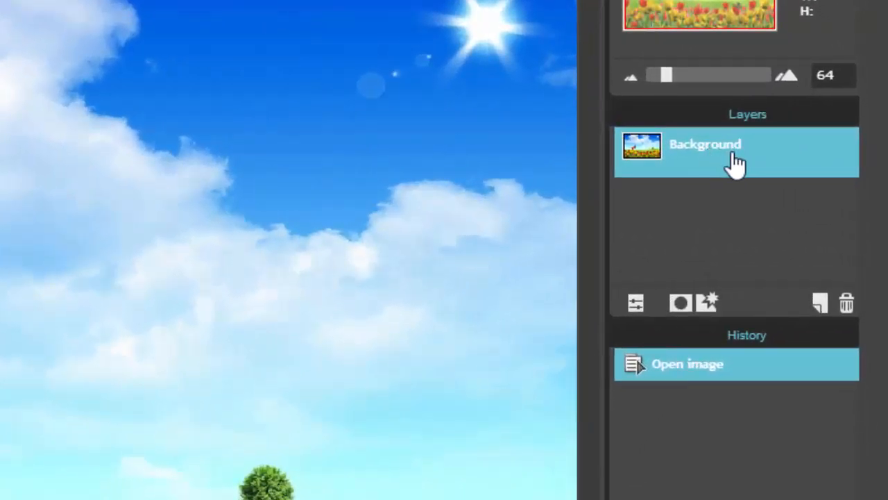
# Step: Duplicate the Background layer until there are five copies above the original
pyautogui.rightClick(734, 158)
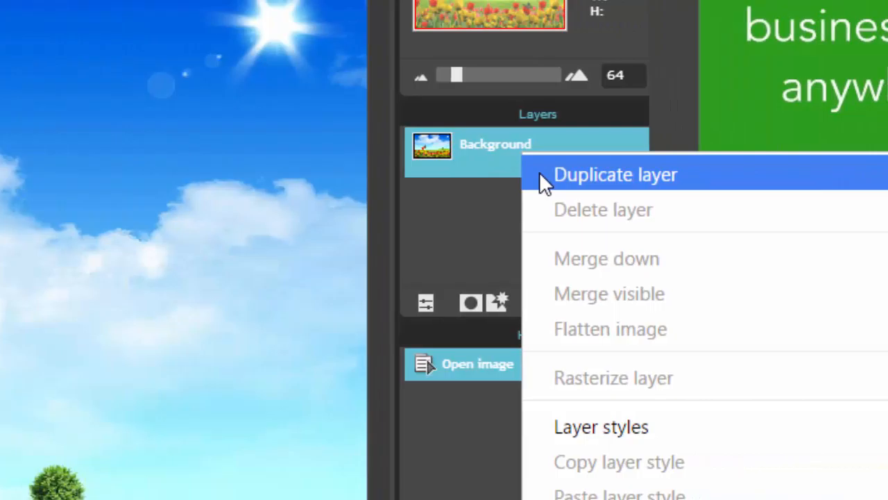
pyautogui.click(539, 173)
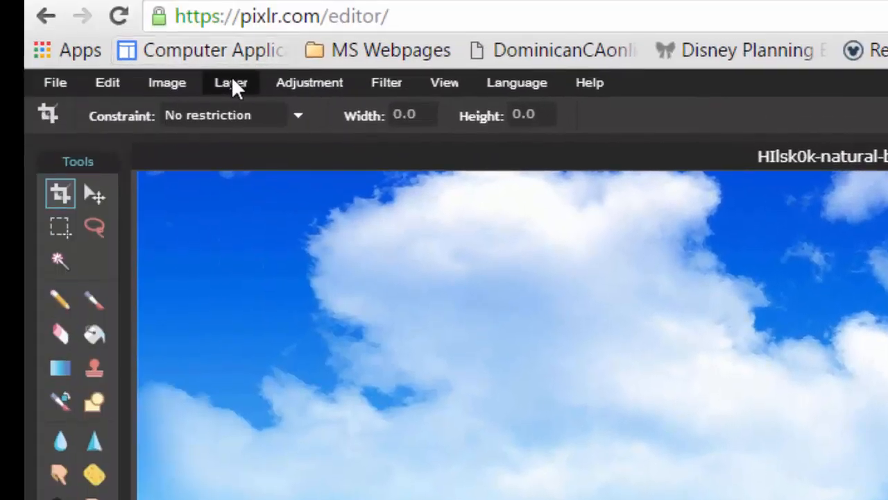
pyautogui.click(232, 82)
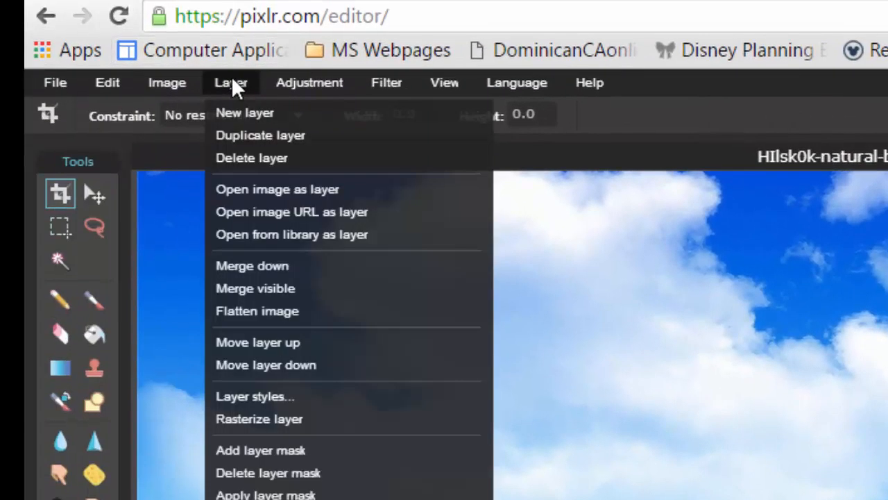
pyautogui.click(239, 137)
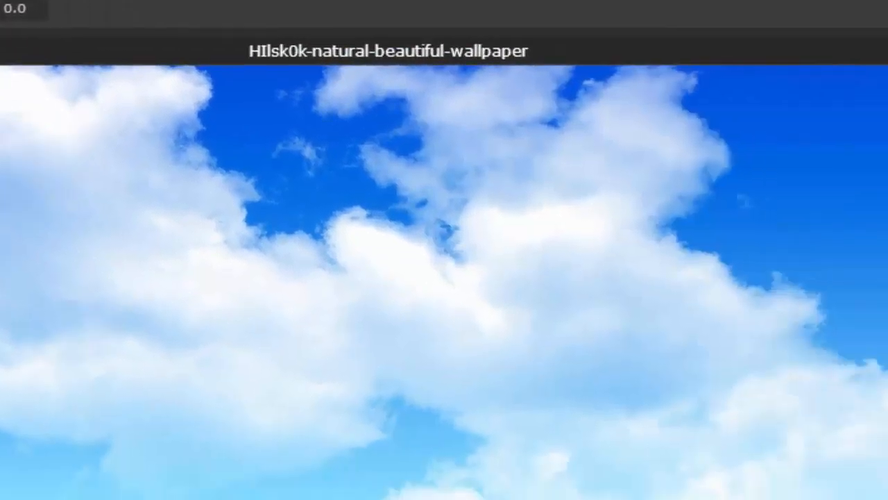
pyautogui.hotkey('ctrl', 'j')
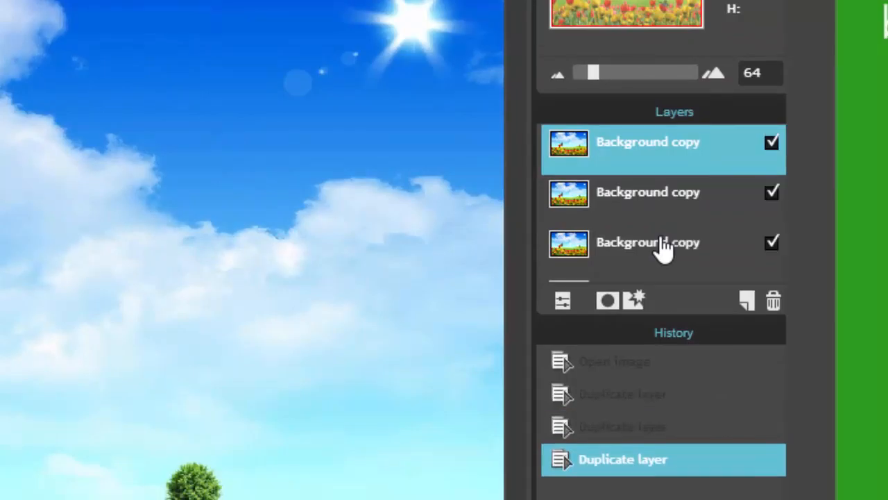
pyautogui.hotkey('ctrl', 'j')
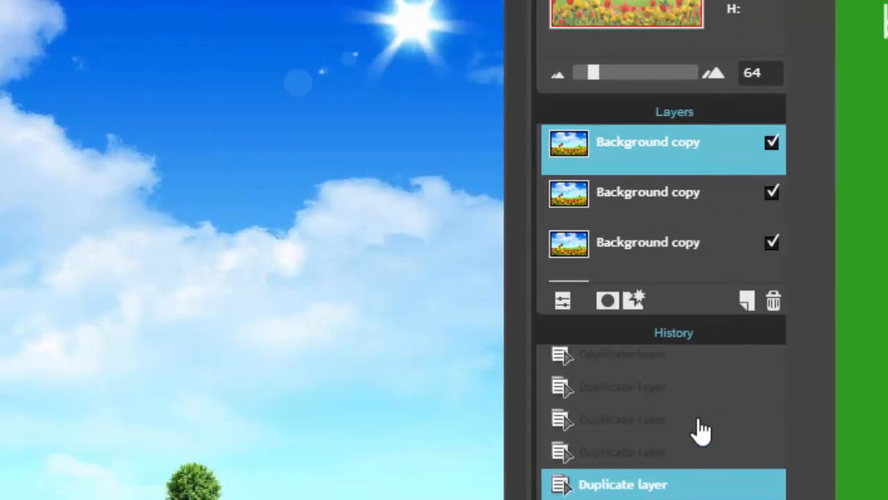
# Step: Move the History panel down and enlarge the Layers panel enough to list all six layers at once
pyautogui.moveTo(683, 332); pyautogui.dragTo(683, 499)
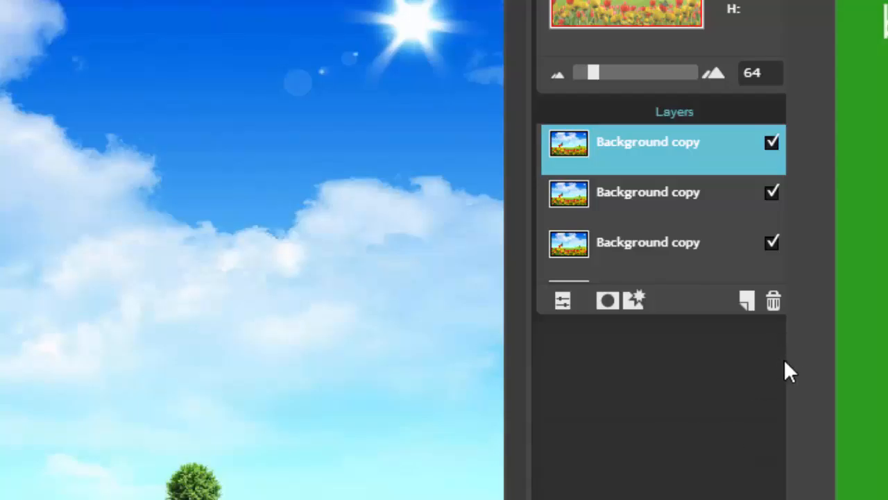
pyautogui.moveTo(675, 112); pyautogui.dragTo(617, 119)
pyautogui.moveTo(741, 309); pyautogui.dragTo(755, 495)
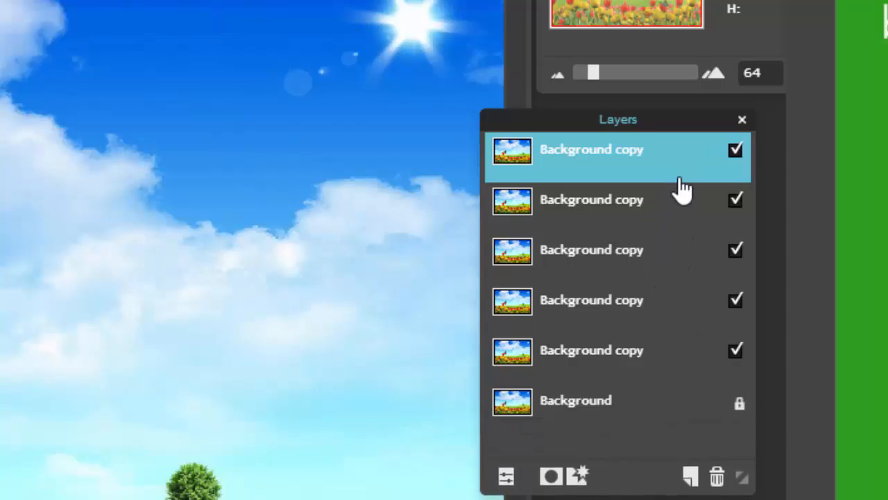
pyautogui.moveTo(655, 119); pyautogui.dragTo(712, 119)
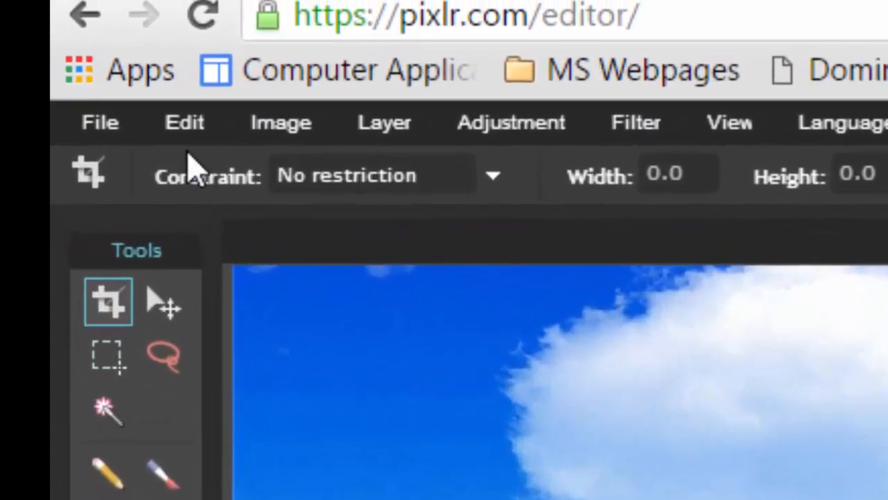
# Step: Free transform the topmost Background copy proportionally to about a third of its size, place it in the image's upper-left corner and apply
pyautogui.click(185, 125)
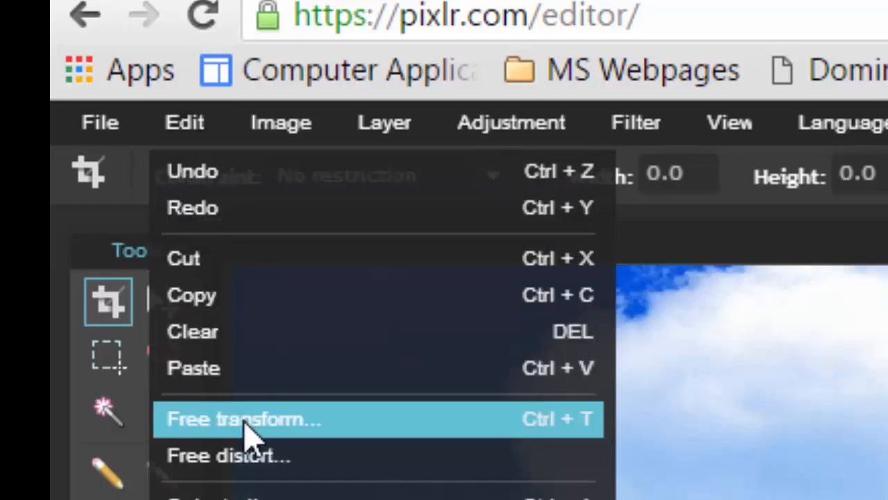
pyautogui.click(246, 419)
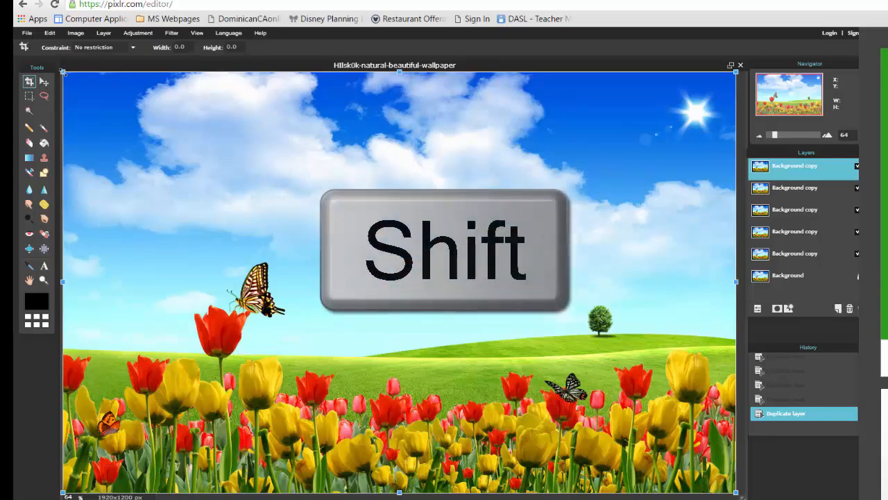
pyautogui.moveTo(62, 73); pyautogui.dragTo(280, 207)
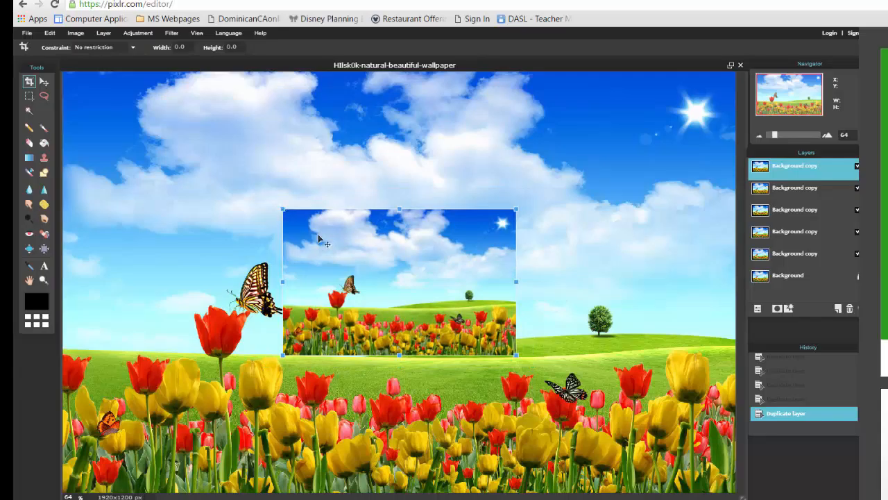
pyautogui.moveTo(371, 265); pyautogui.dragTo(161, 146)
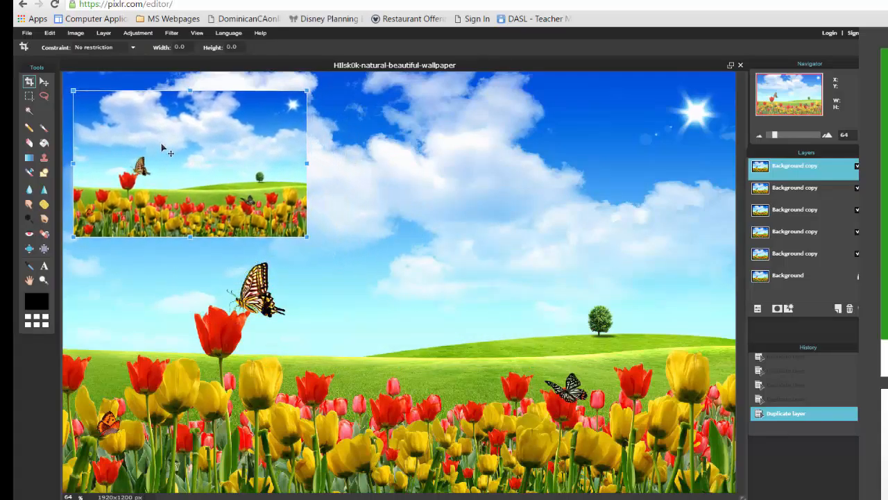
pyautogui.click(782, 196)
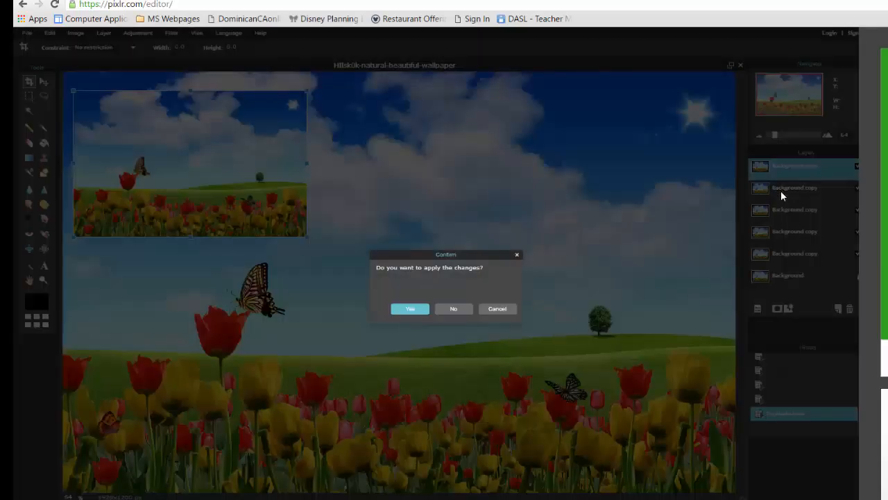
pyautogui.click(410, 309)
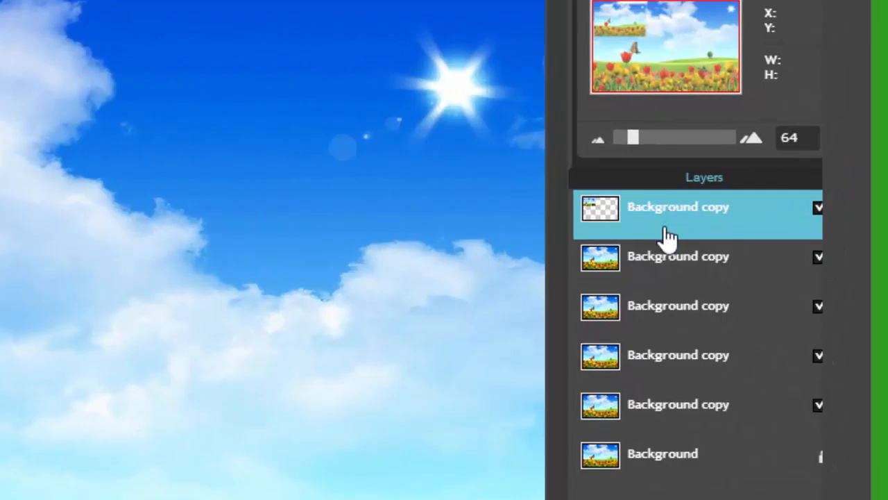
# Step: Free transform the second Background copy to about a third of its size, place it just right of the first small picture and apply
pyautogui.click(659, 269)
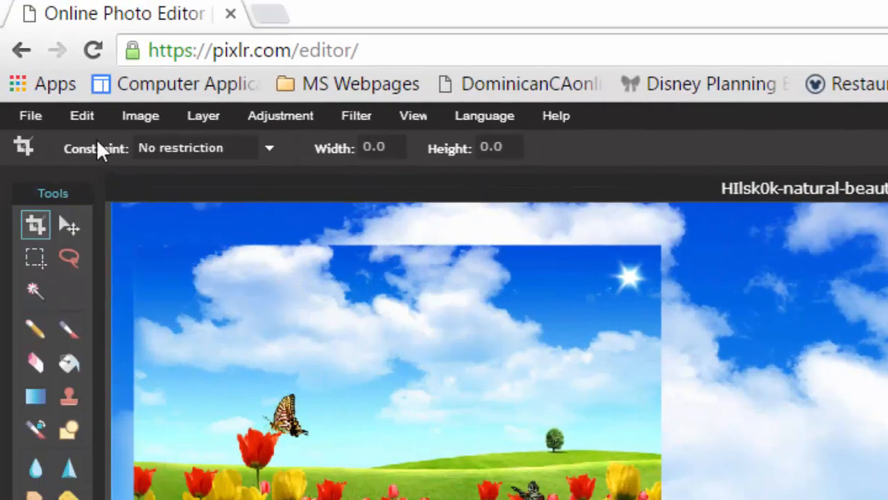
pyautogui.click(83, 116)
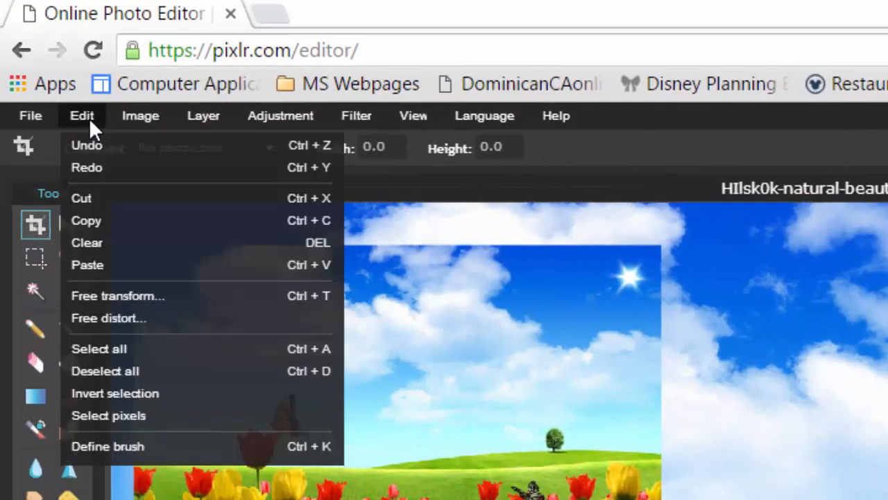
pyautogui.click(129, 302)
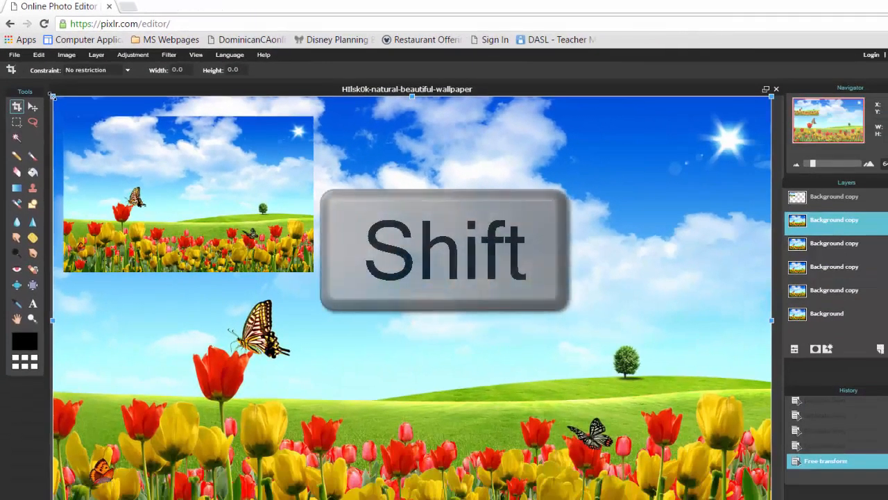
pyautogui.moveTo(52, 96); pyautogui.dragTo(266, 258)
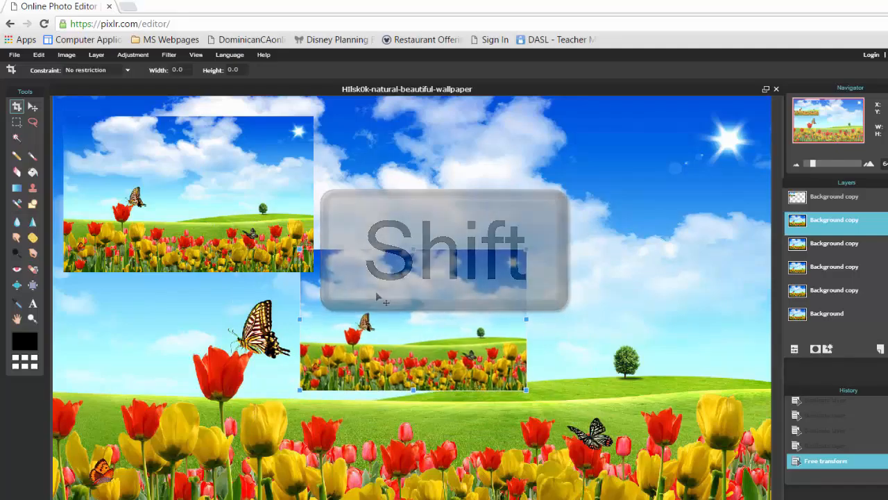
pyautogui.moveTo(375, 362); pyautogui.dragTo(397, 159)
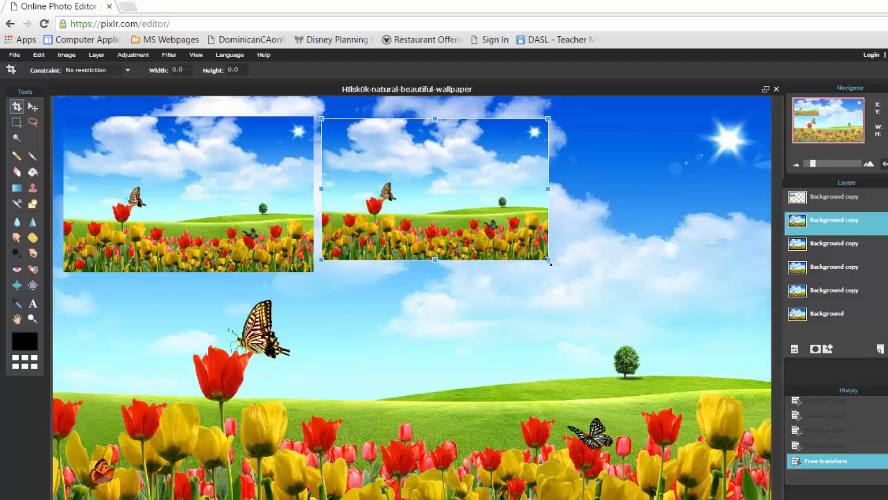
pyautogui.moveTo(549, 261); pyautogui.dragTo(555, 278)
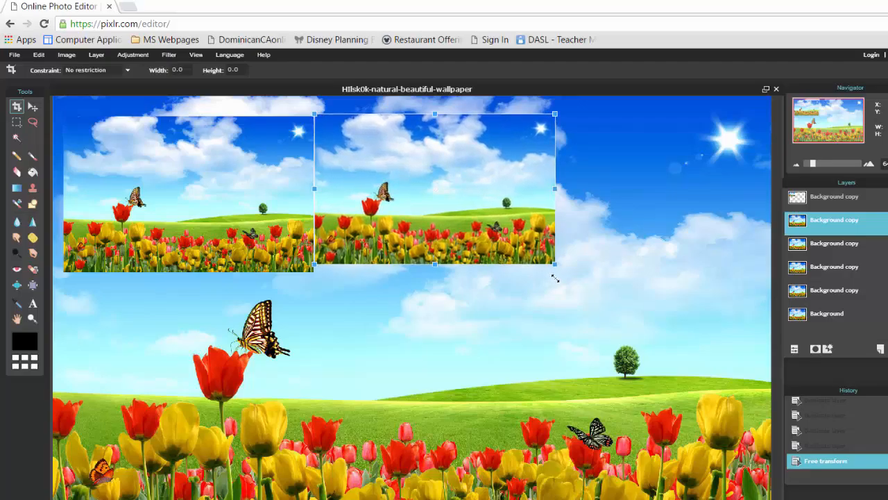
pyautogui.moveTo(502, 220); pyautogui.dragTo(510, 229)
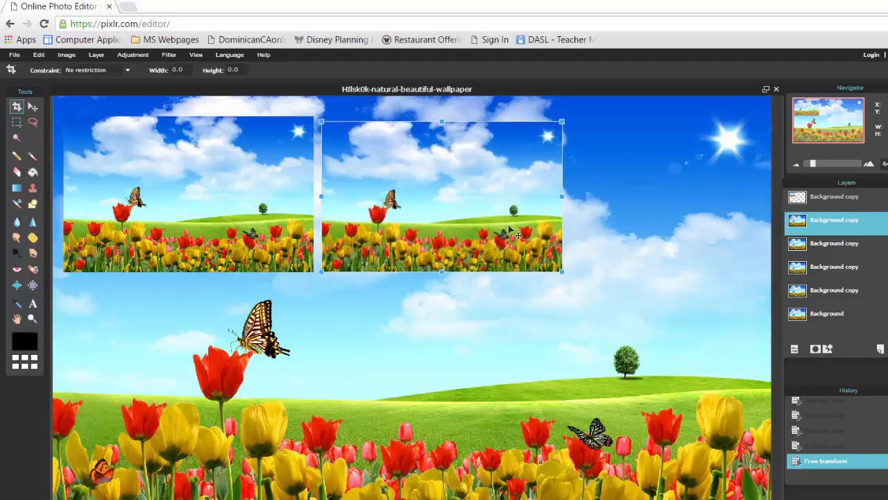
pyautogui.click(484, 336)
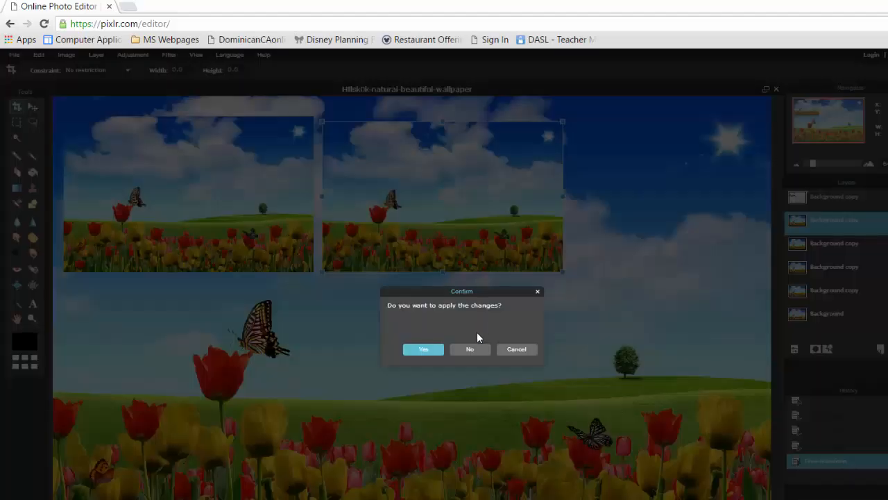
pyautogui.click(423, 350)
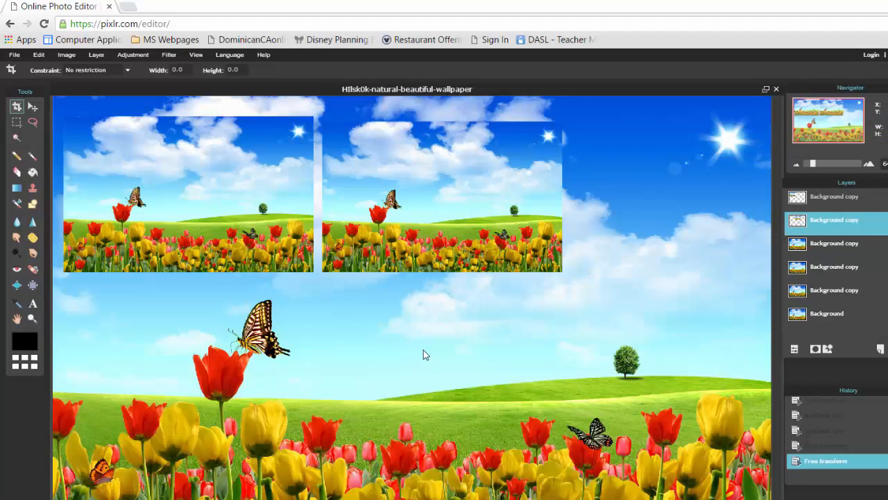
# Step: Free transform the third Background copy to about a third of its size, place it at the image's upper right and apply
pyautogui.click(826, 249)
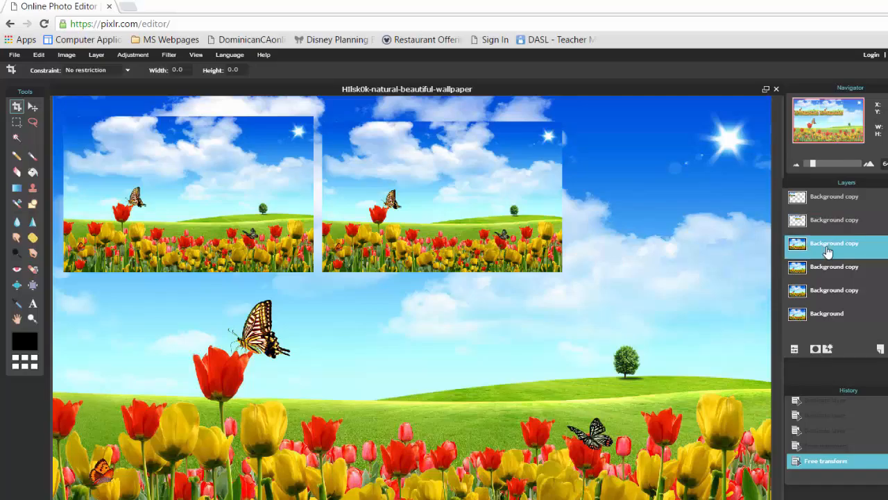
pyautogui.click(39, 54)
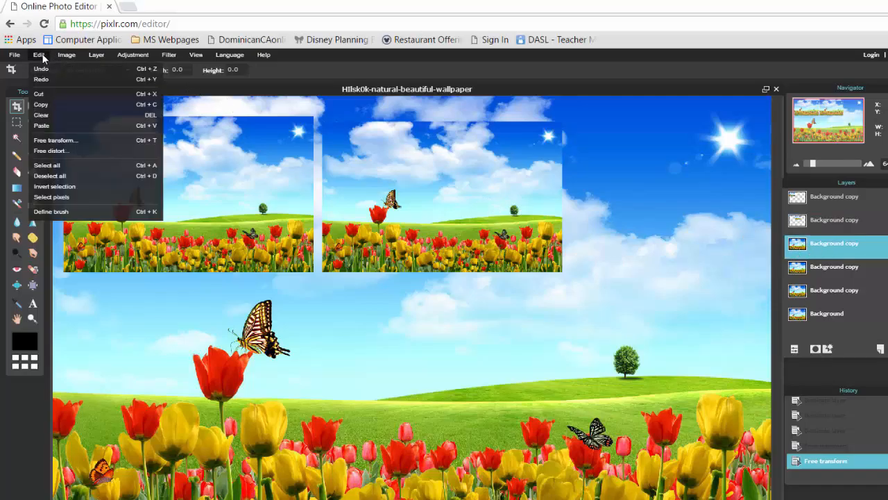
pyautogui.click(50, 140)
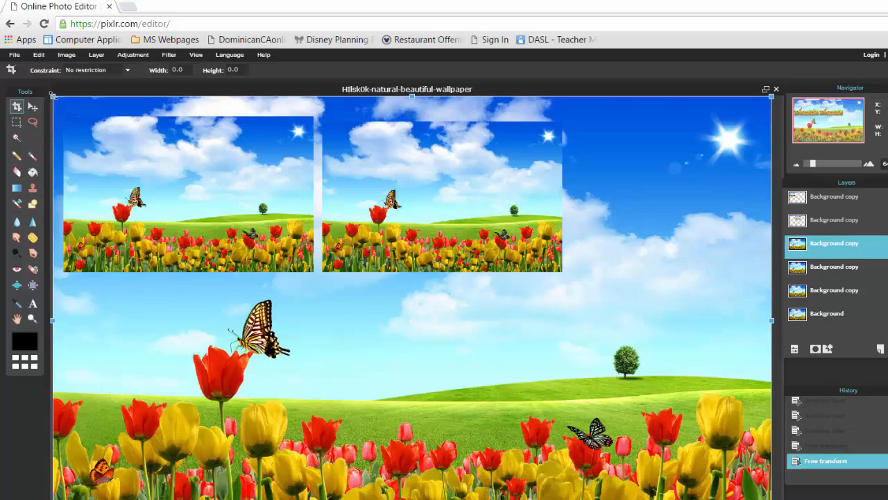
pyautogui.moveTo(52, 94); pyautogui.dragTo(313, 261)
pyautogui.moveTo(251, 256); pyautogui.dragTo(237, 241)
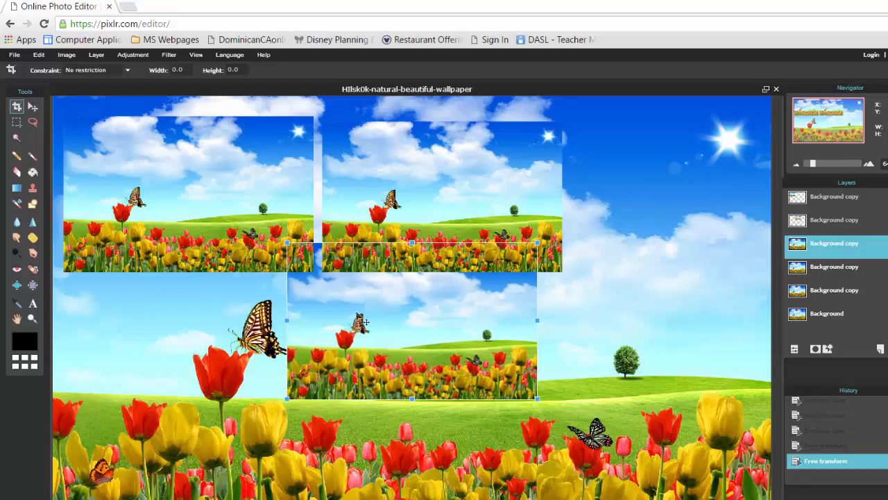
pyautogui.moveTo(368, 320); pyautogui.dragTo(659, 188)
pyautogui.click(223, 240)
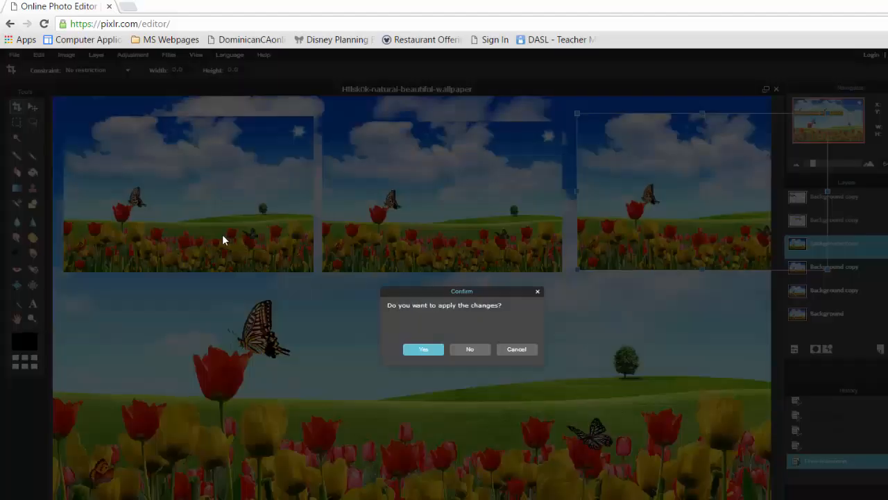
pyautogui.click(430, 353)
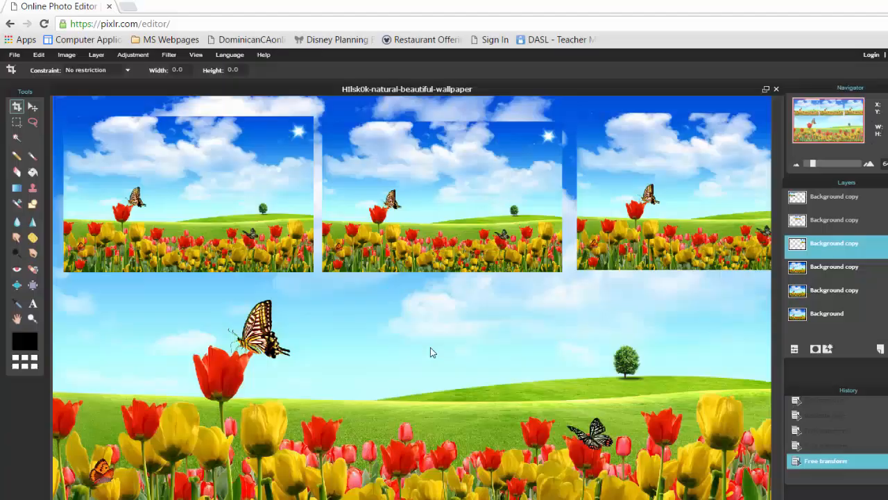
# Step: Move the topmost layer's small picture left with the Move tool until it meets the image's left edge
pyautogui.click(812, 201)
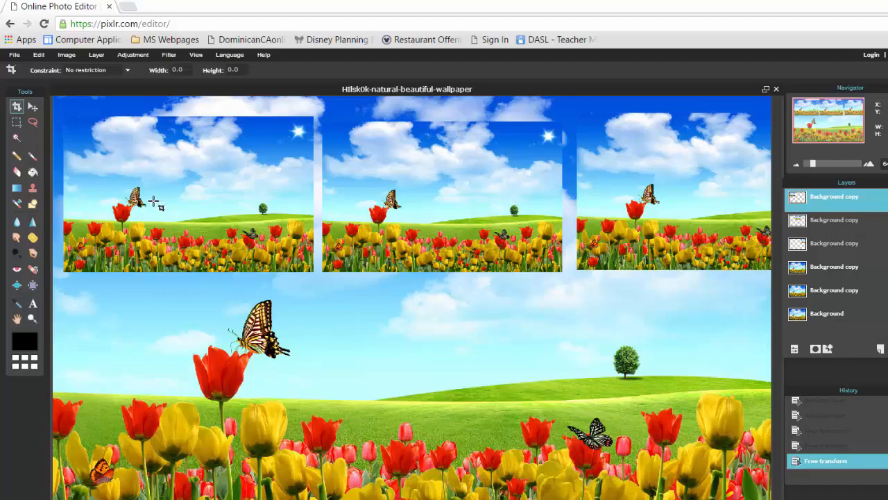
pyautogui.doubleClick(830, 199)
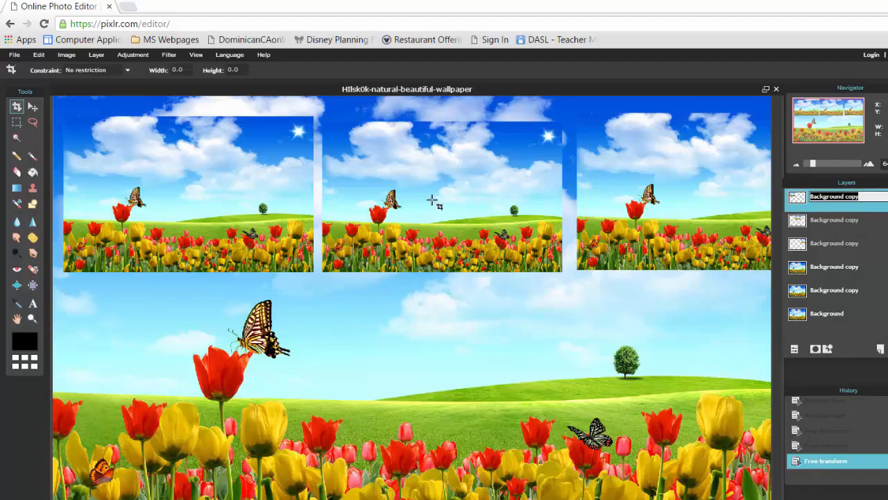
pyautogui.click(32, 106)
pyautogui.moveTo(150, 170); pyautogui.dragTo(123, 169)
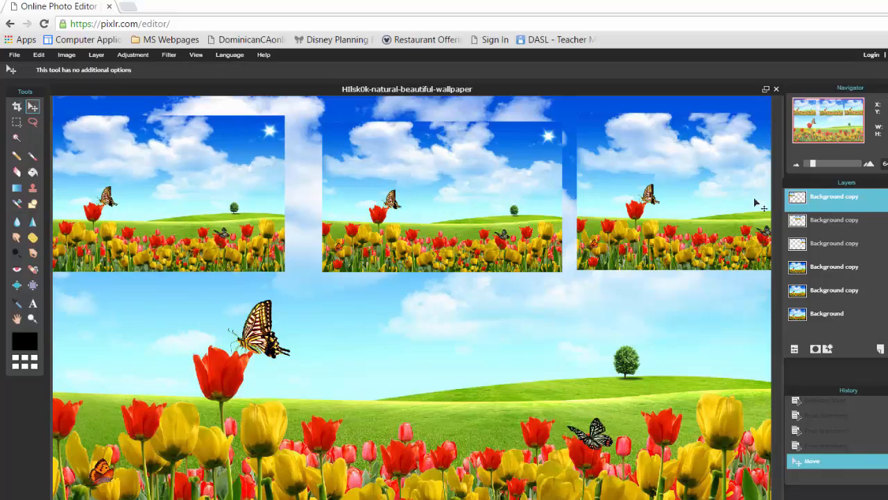
# Step: Move the second and third small pictures left with the Move tool, leaving narrow gaps between the three pictures in the upper row
pyautogui.click(799, 222)
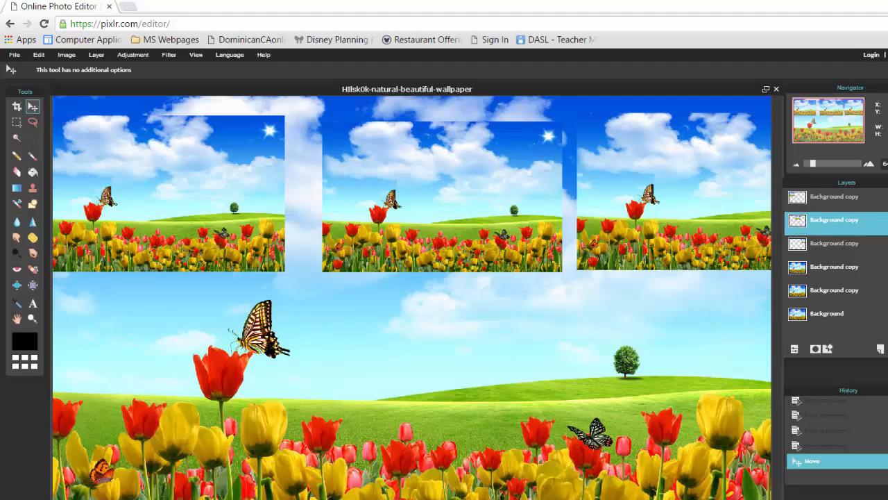
pyautogui.moveTo(487, 203); pyautogui.dragTo(457, 197)
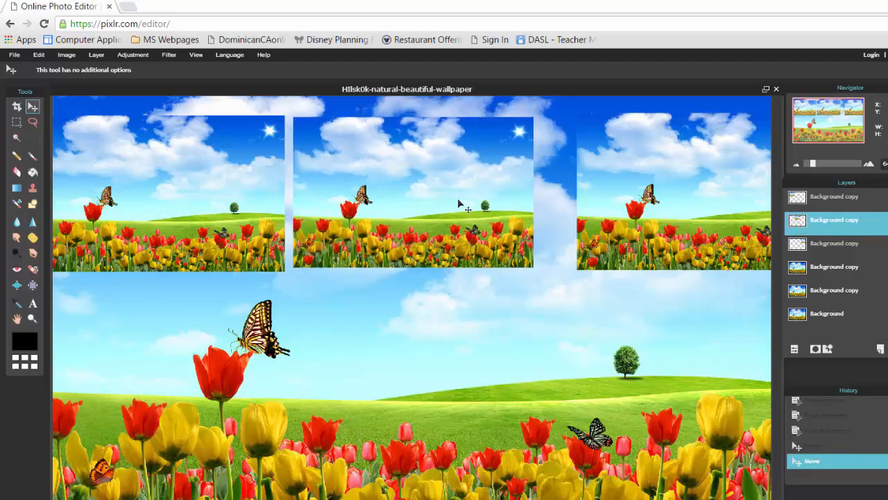
pyautogui.doubleClick(839, 244)
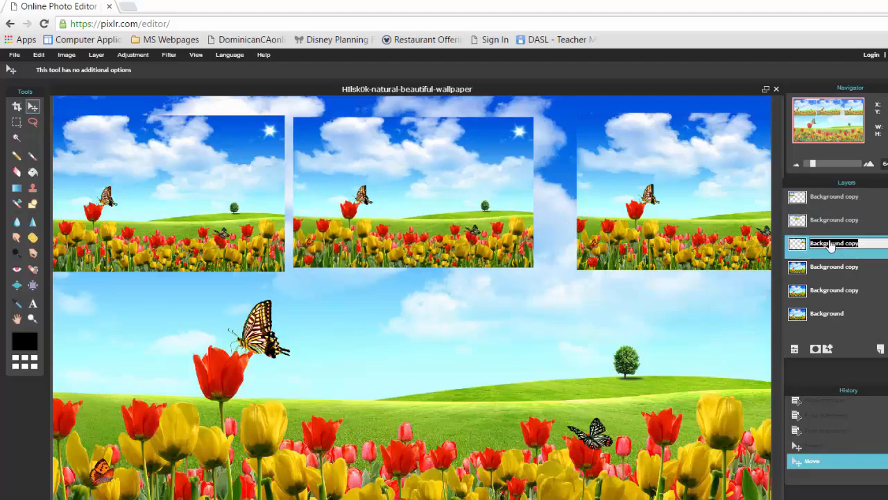
pyautogui.moveTo(741, 209); pyautogui.dragTo(705, 202)
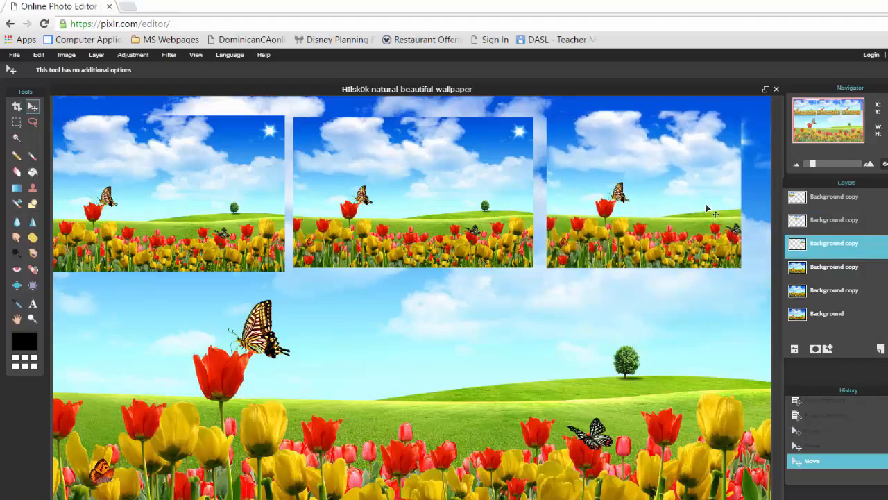
# Step: Start a free transform on the fourth Background copy layer
pyautogui.click(819, 271)
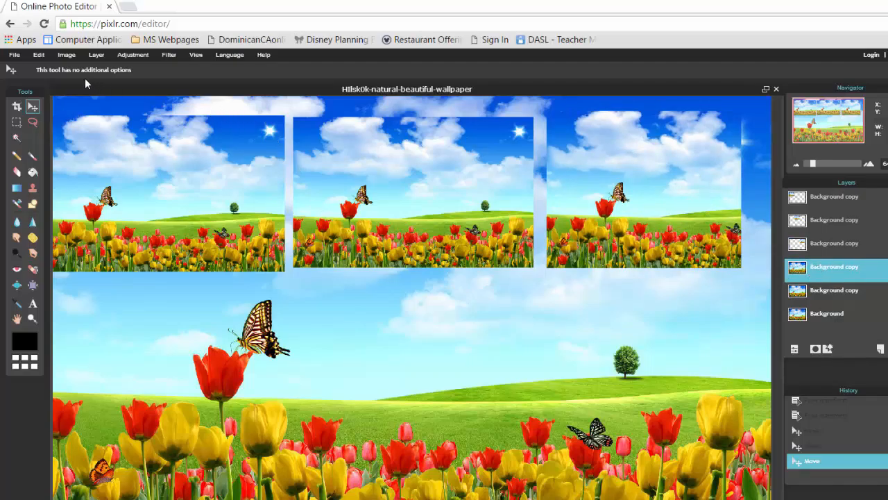
pyautogui.click(39, 56)
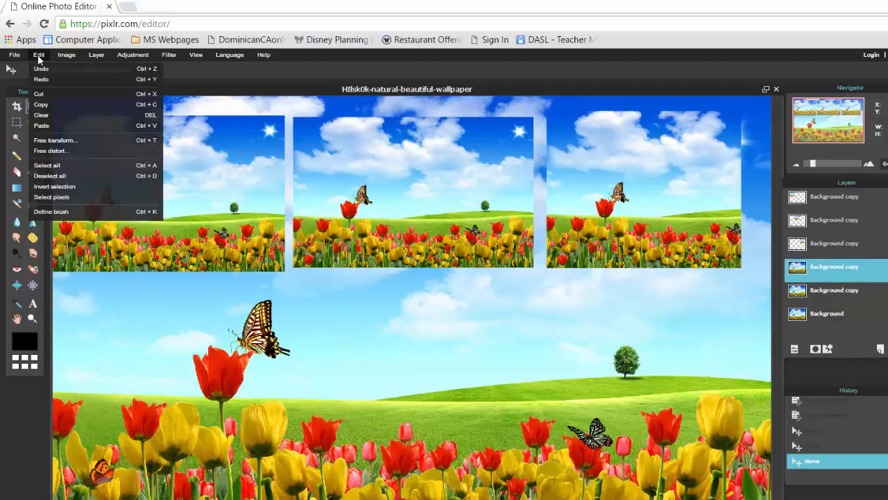
pyautogui.click(70, 139)
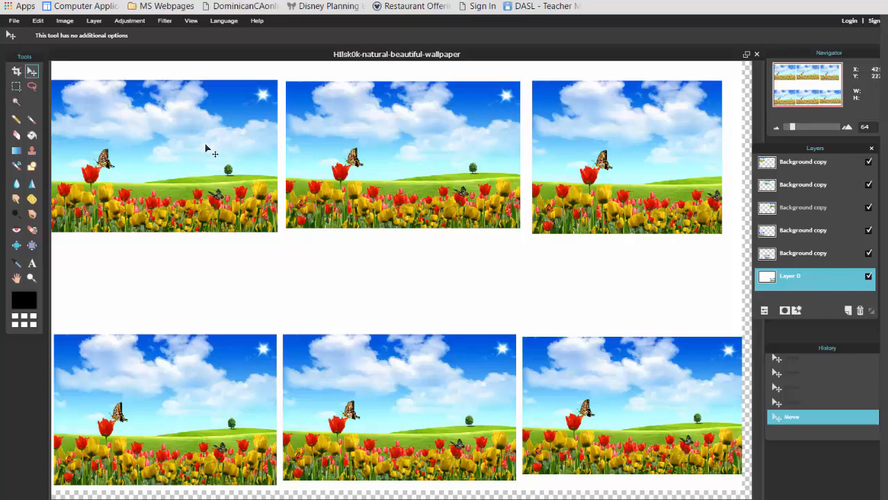
# Step: Apply the Pastels filter at size 3 to the upper row's first picture, previewing Inverse but leaving it off
pyautogui.click(798, 165)
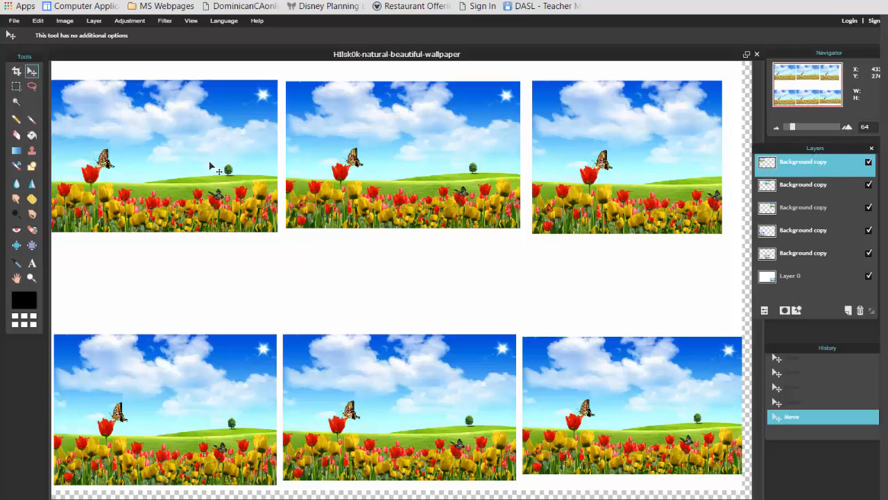
pyautogui.click(165, 20)
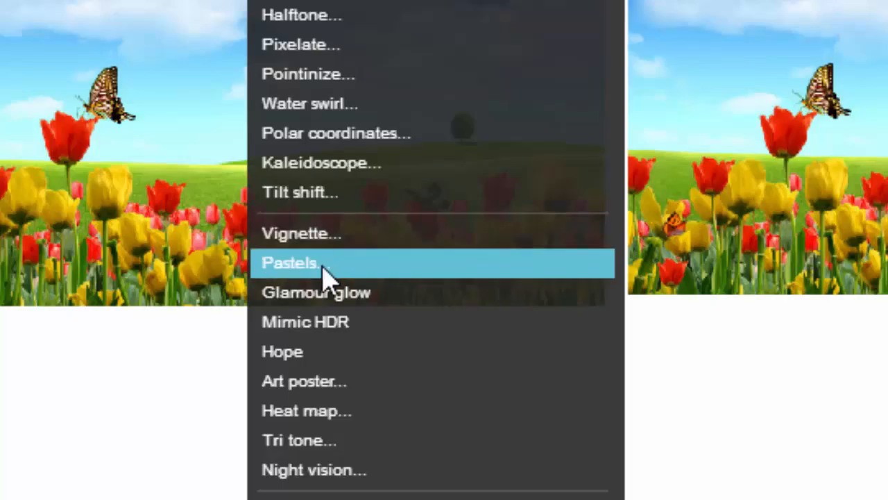
pyautogui.click(325, 271)
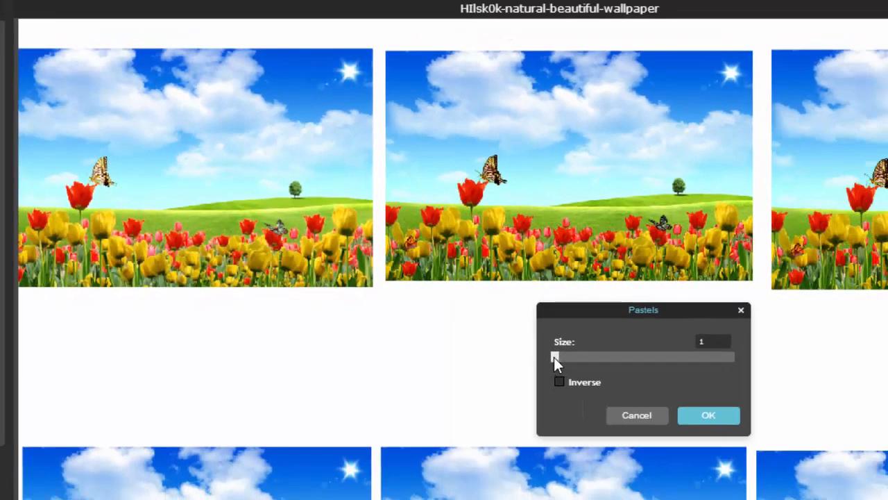
pyautogui.moveTo(555, 357); pyautogui.dragTo(586, 361)
pyautogui.moveTo(700, 373); pyautogui.dragTo(730, 375)
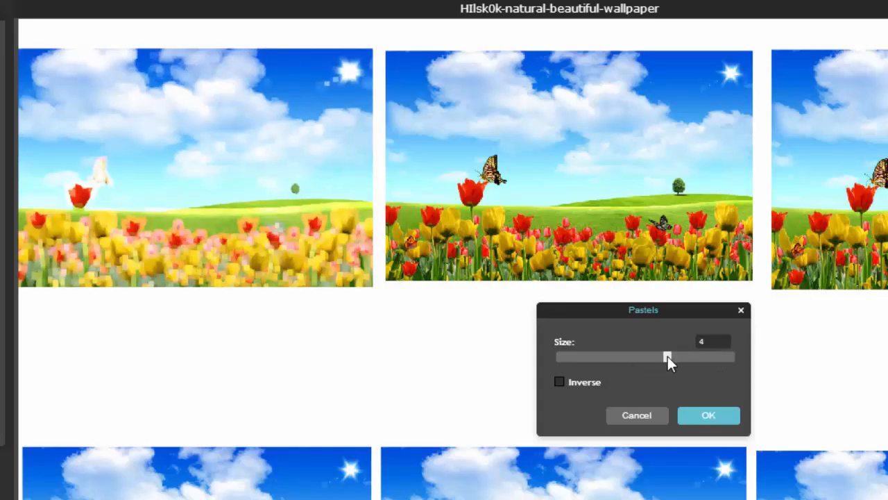
pyautogui.moveTo(671, 356); pyautogui.dragTo(647, 360)
pyautogui.click(562, 383)
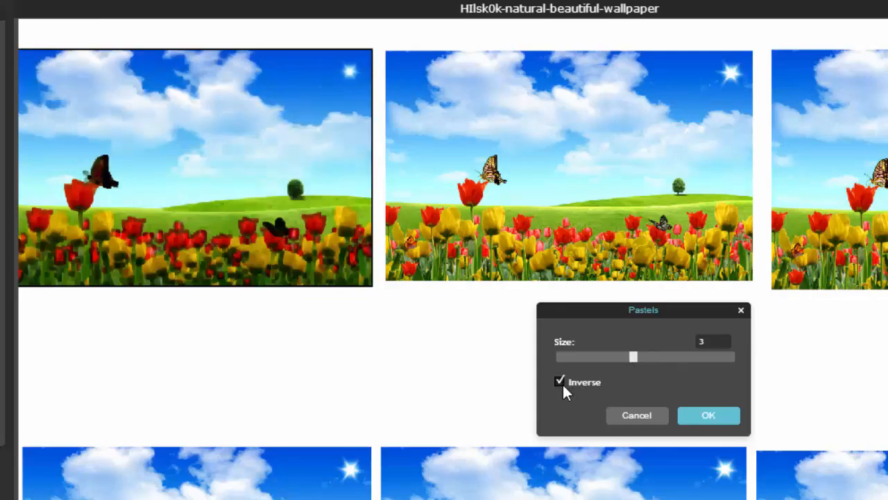
pyautogui.click(561, 383)
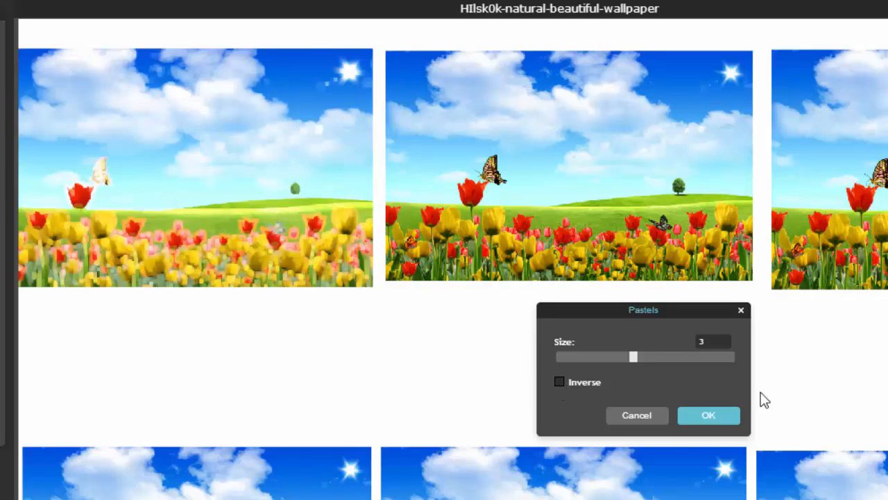
pyautogui.click(715, 420)
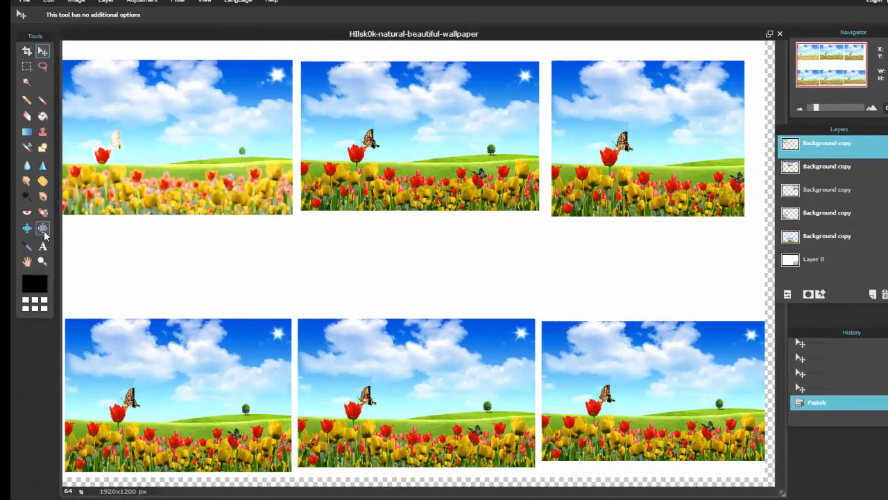
# Step: Add the text "Pastels" in the white space beneath the upper row's first picture
pyautogui.click(43, 248)
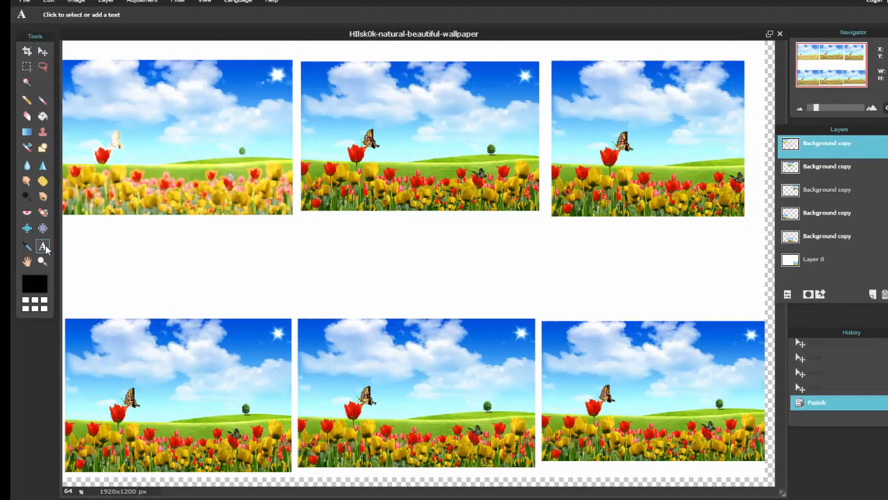
pyautogui.click(102, 236)
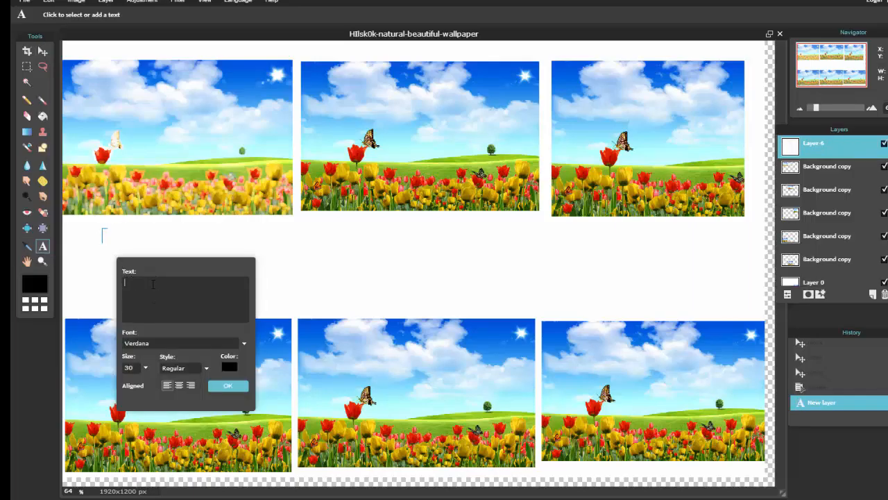
pyautogui.write('Pastels')
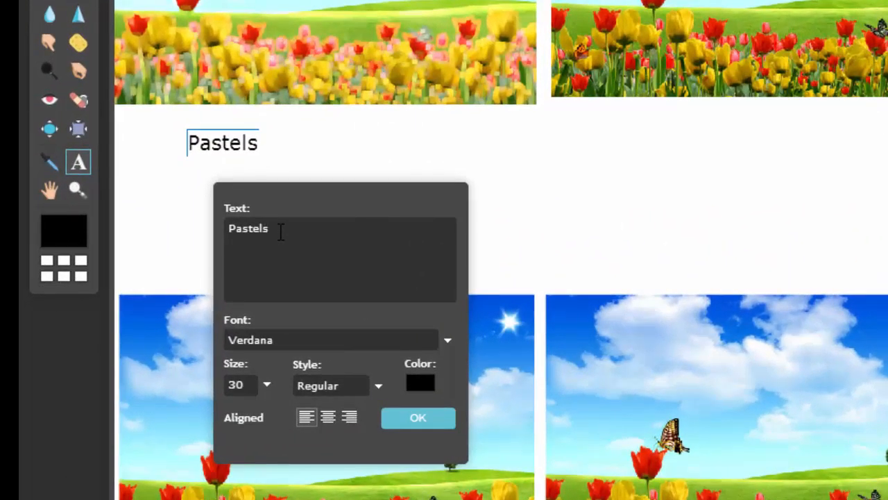
# Step: Set the Pastels caption's color to the dark red c60000 from the image-based color swatches
pyautogui.moveTo(281, 231); pyautogui.dragTo(220, 230)
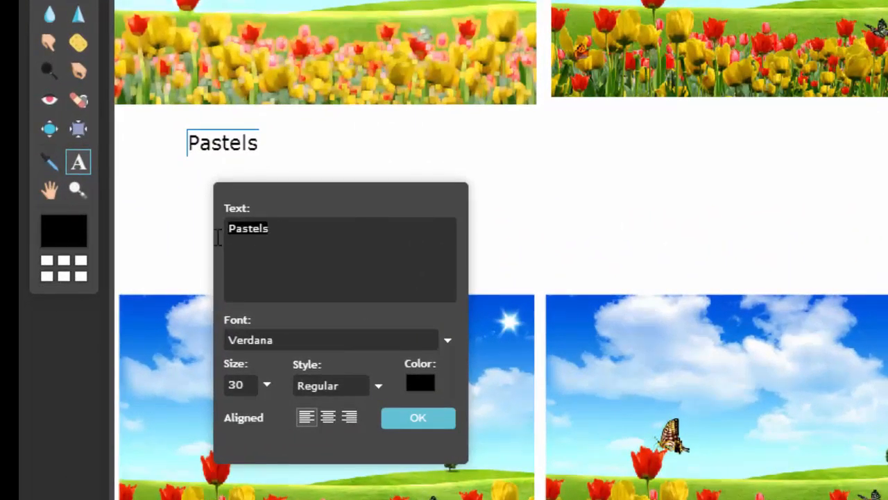
pyautogui.click(418, 382)
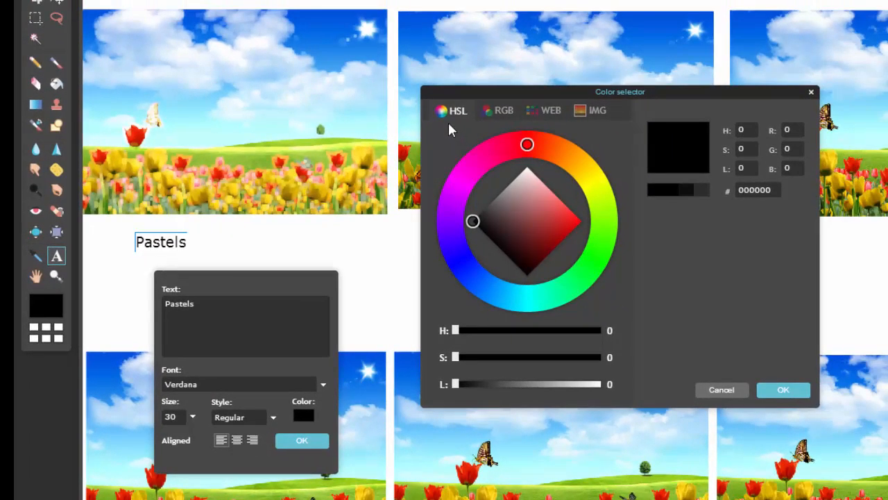
pyautogui.click(585, 112)
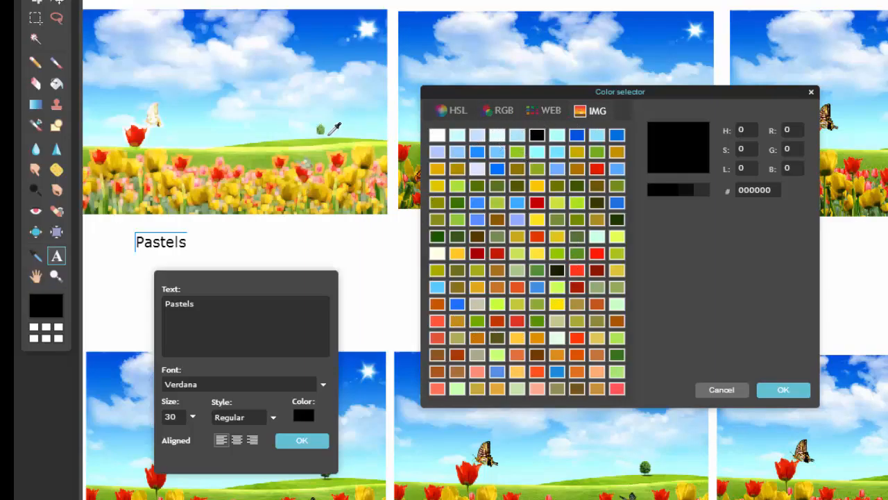
pyautogui.click(536, 205)
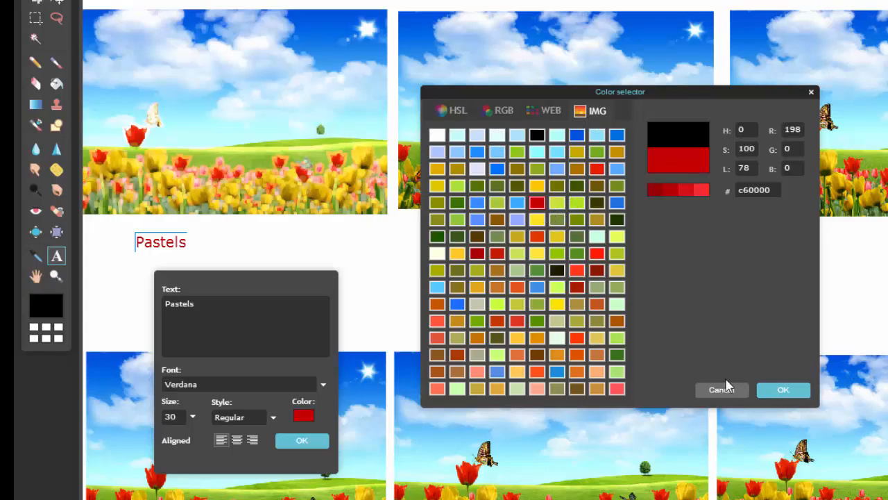
pyautogui.click(780, 391)
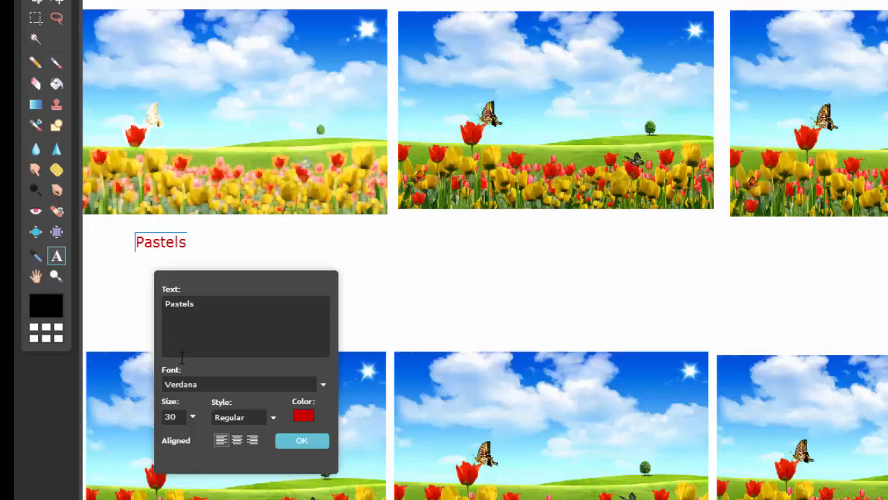
# Step: Set the Pastels caption to the Elephant font, size 70 and centre alignment, and confirm the text
pyautogui.click(197, 381)
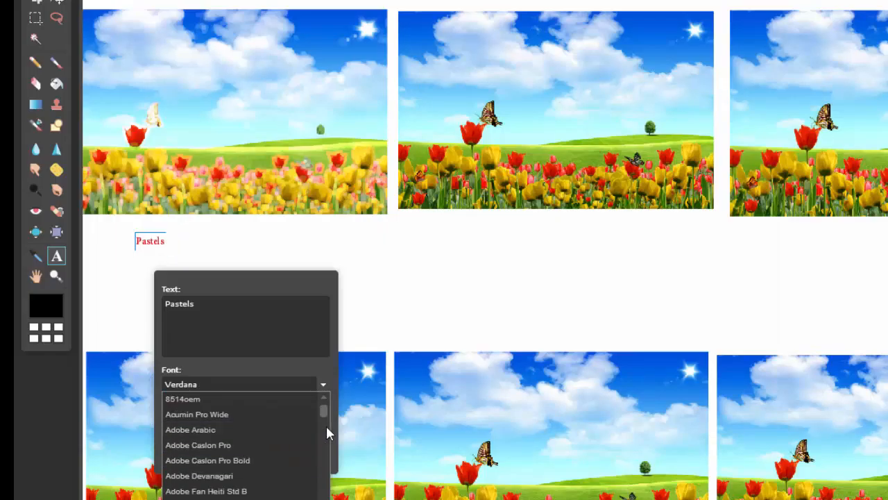
pyautogui.moveTo(324, 412); pyautogui.dragTo(324, 430)
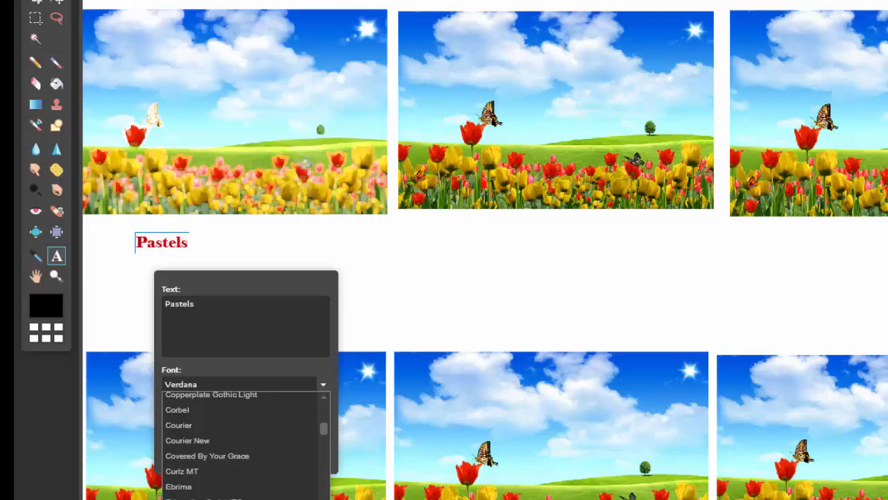
pyautogui.click(208, 498)
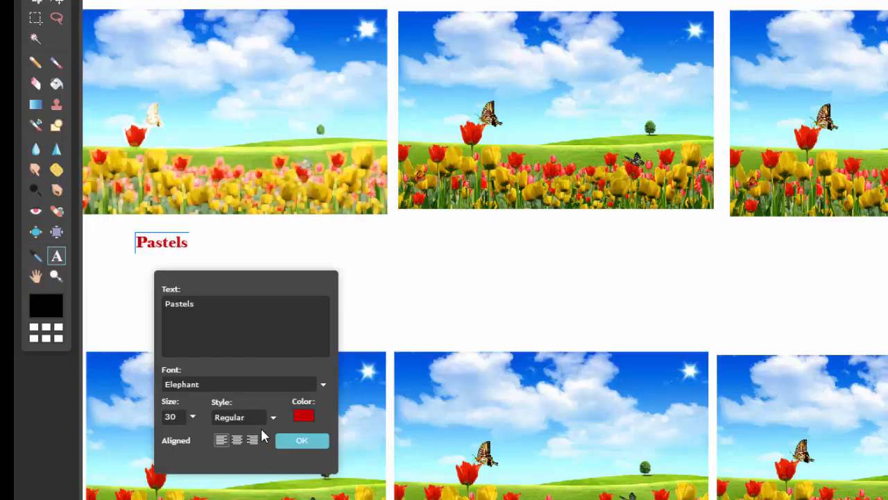
pyautogui.click(194, 418)
pyautogui.moveTo(138, 439); pyautogui.dragTo(160, 439)
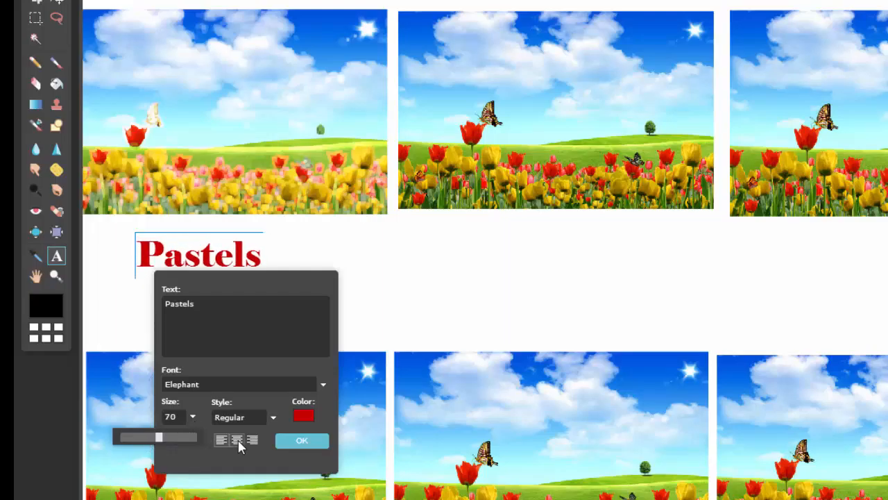
pyautogui.click(237, 440)
pyautogui.click(303, 442)
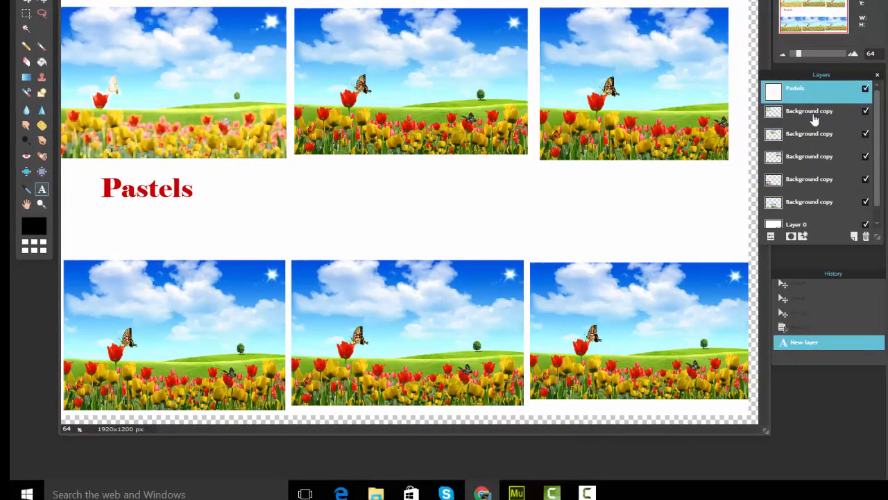
pyautogui.click(813, 116)
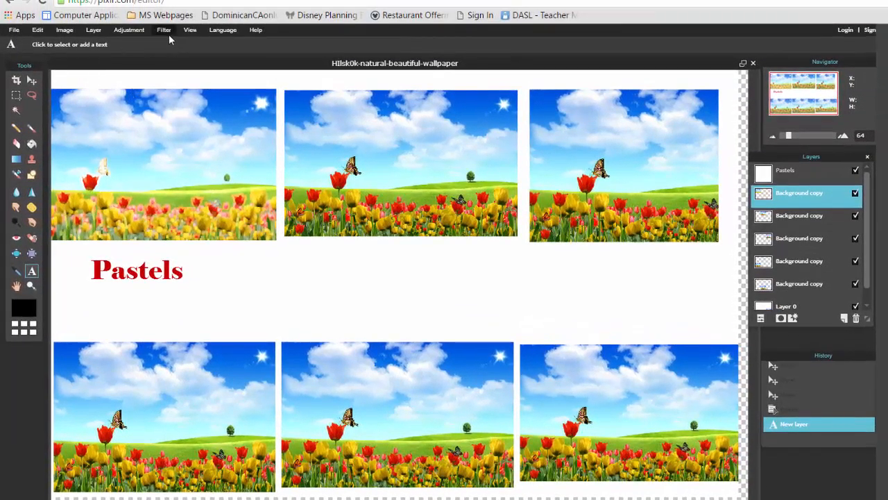
pyautogui.click(165, 30)
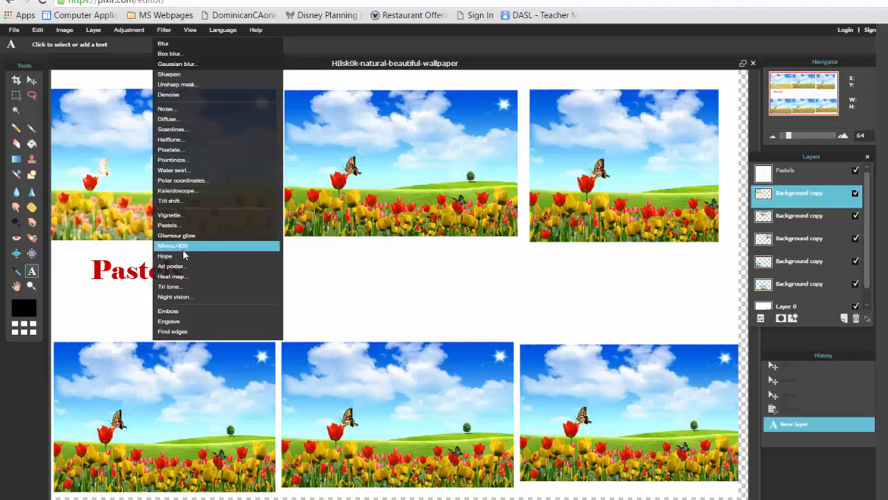
pyautogui.click(172, 266)
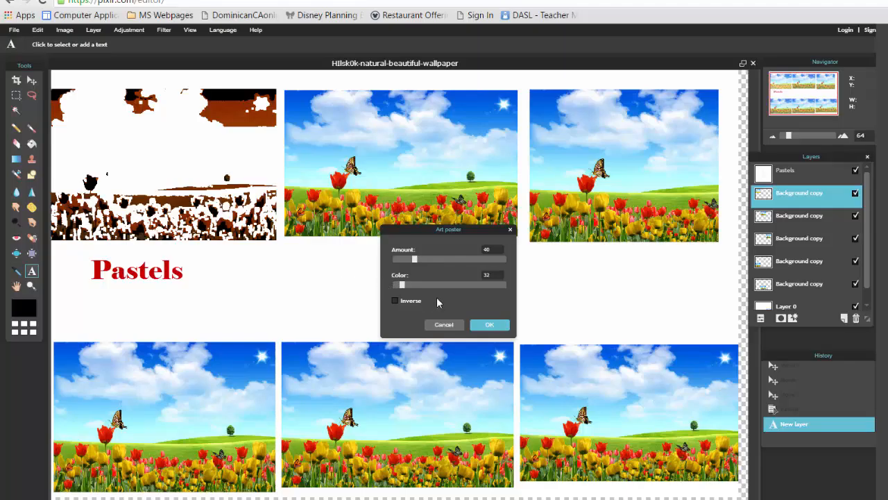
pyautogui.click(444, 325)
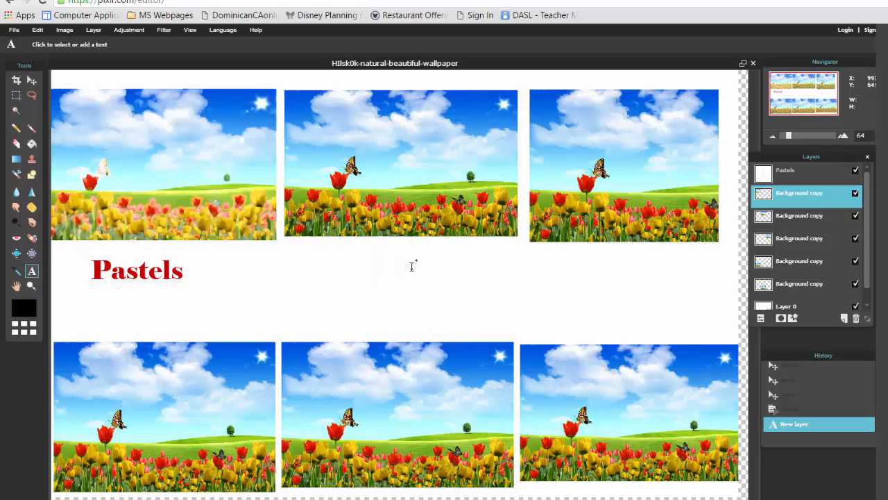
# Step: Apply the Art poster filter to the upper row's middle picture with amount 16, color 142 and Inverse on
pyautogui.click(781, 219)
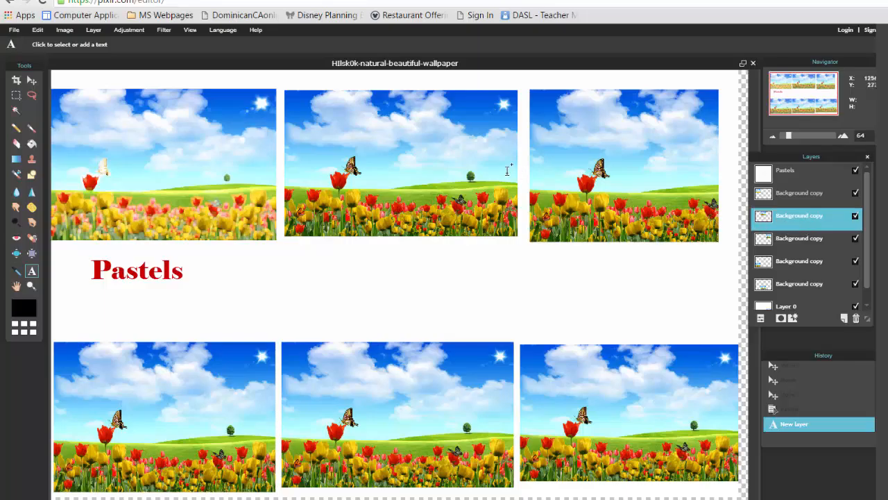
pyautogui.click(164, 31)
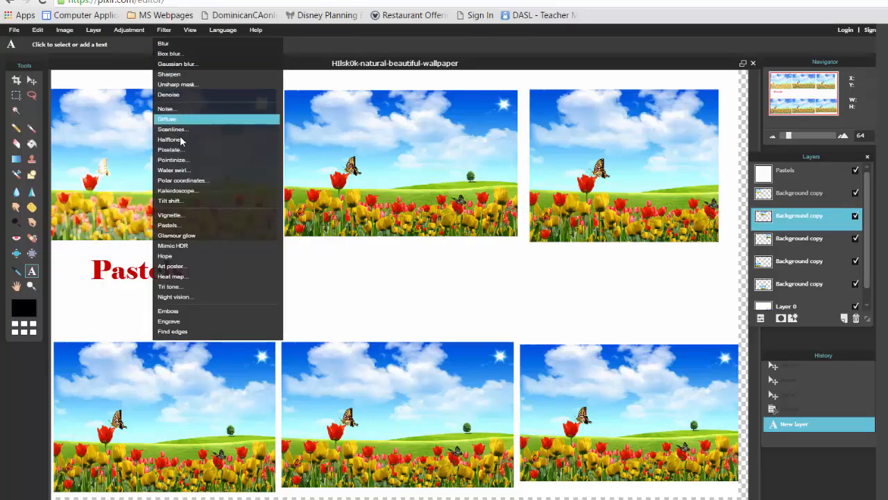
pyautogui.click(182, 267)
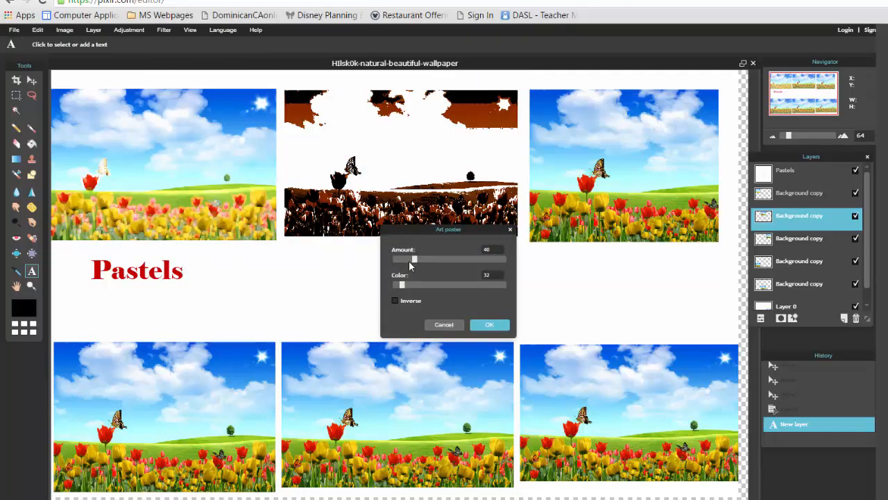
pyautogui.click(436, 285)
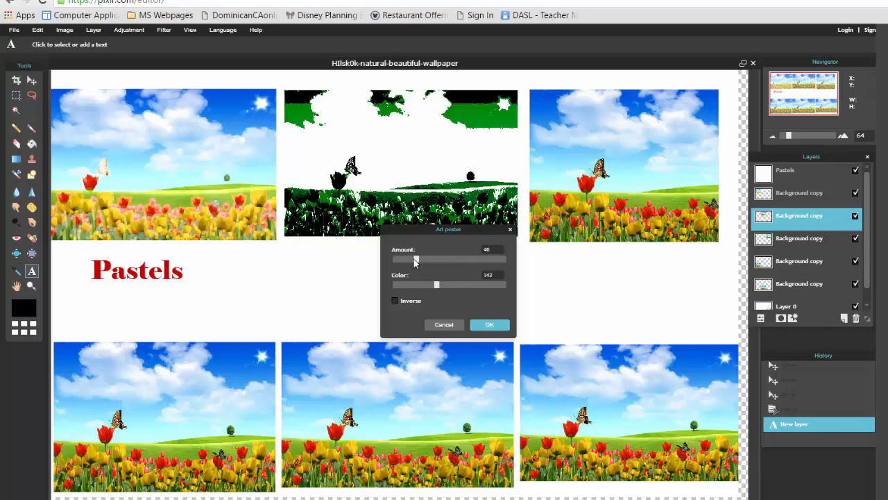
pyautogui.moveTo(416, 261); pyautogui.dragTo(401, 261)
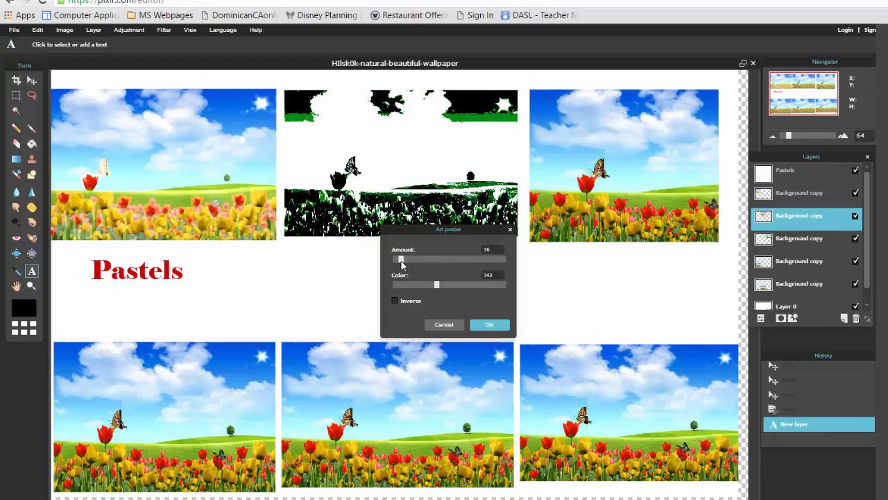
pyautogui.click(395, 301)
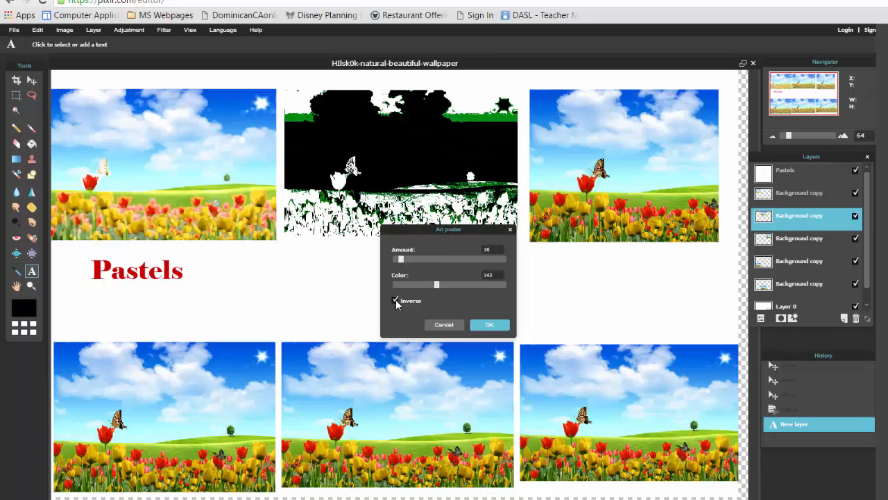
pyautogui.click(490, 325)
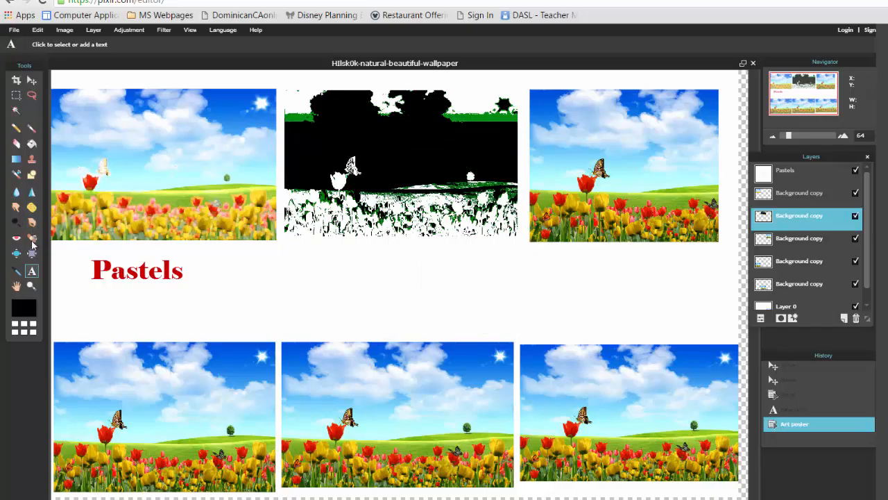
# Step: Add the text "Art Poster" beneath the upper row's middle picture and color it brown 8d5500 from the image-based swatches
pyautogui.click(323, 260)
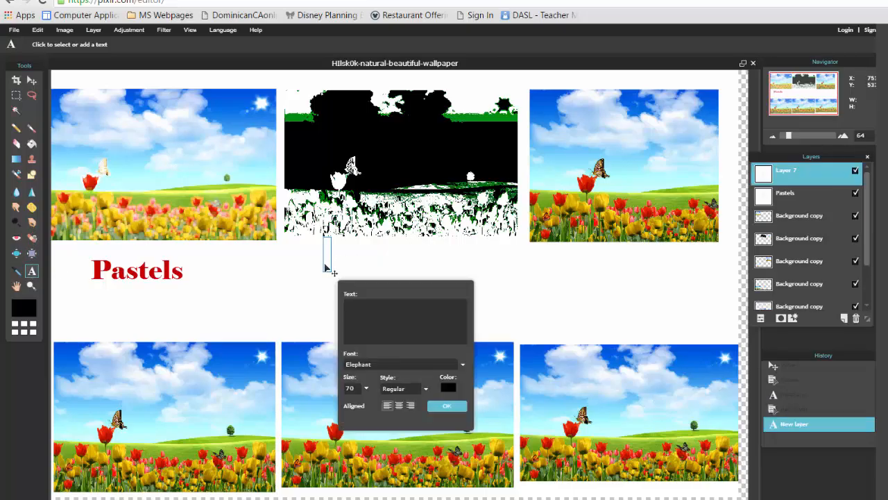
pyautogui.write('Art Po')
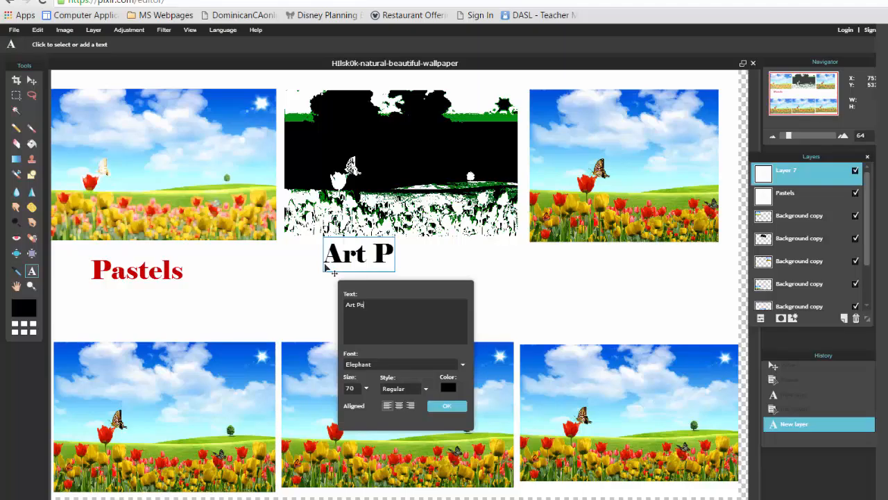
pyautogui.write('ster')
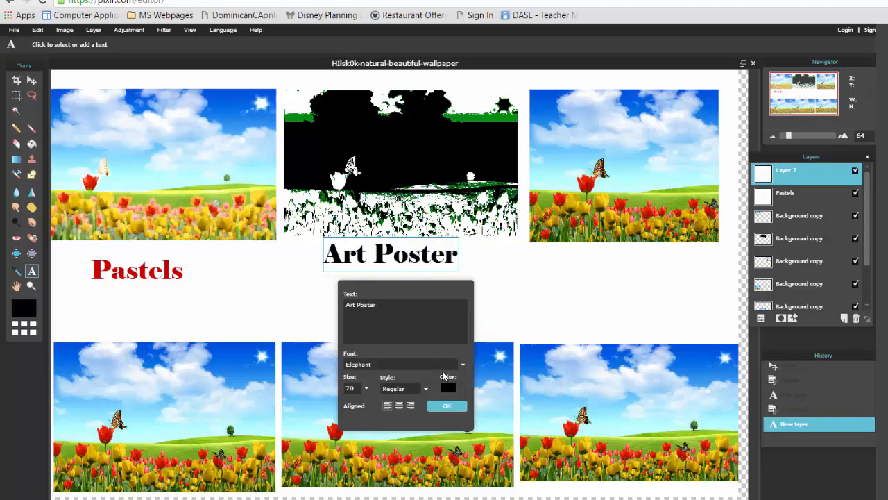
pyautogui.click(448, 388)
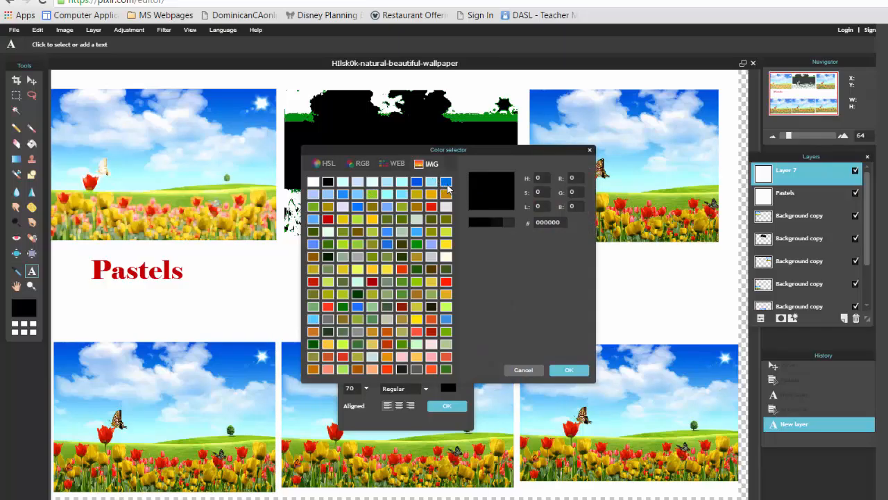
pyautogui.click(314, 257)
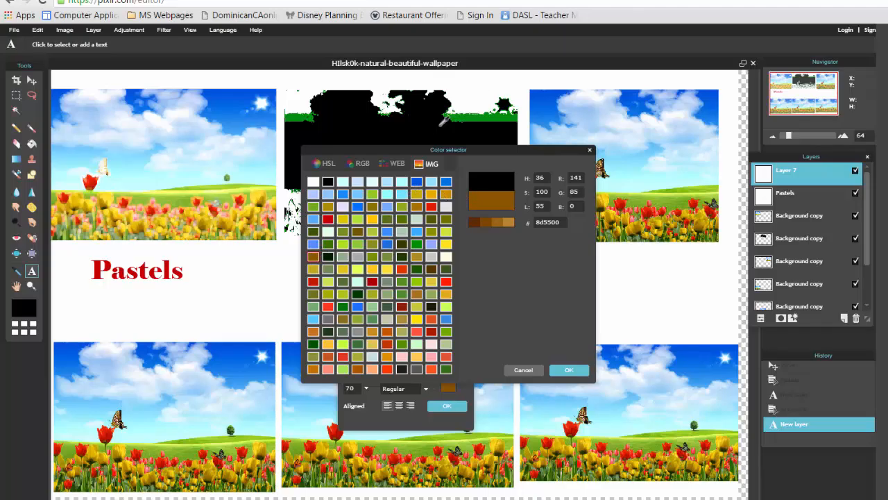
pyautogui.click(570, 372)
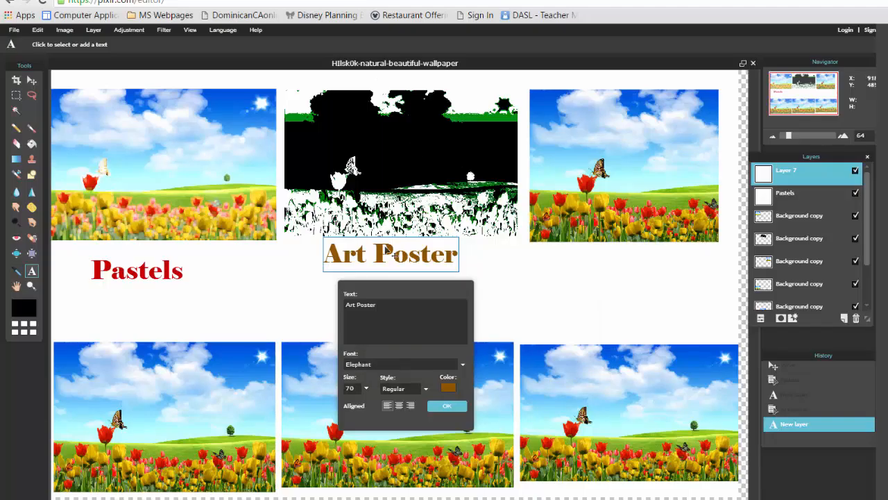
# Step: Set the Art Poster caption's font to Courier and confirm the text
pyautogui.click(403, 367)
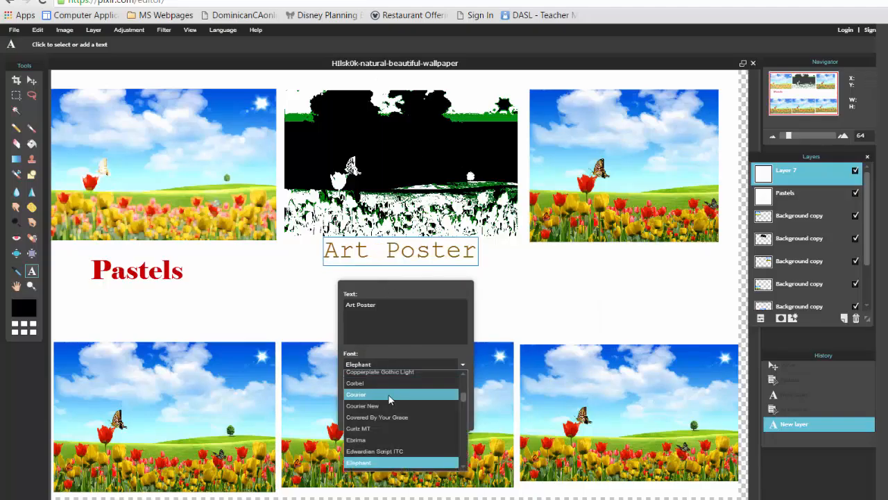
pyautogui.click(389, 399)
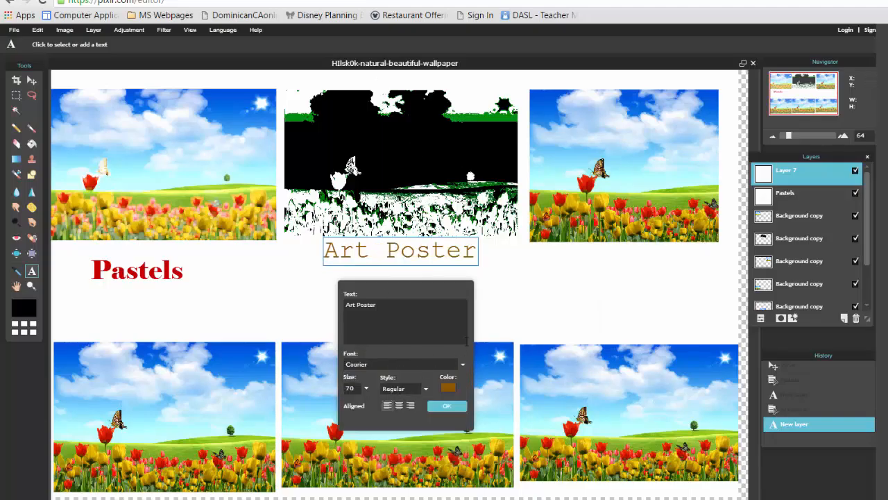
pyautogui.click(446, 406)
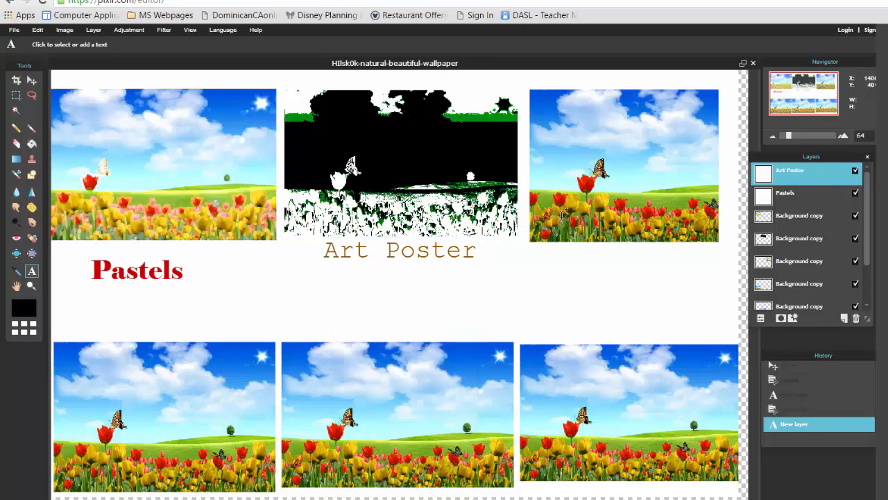